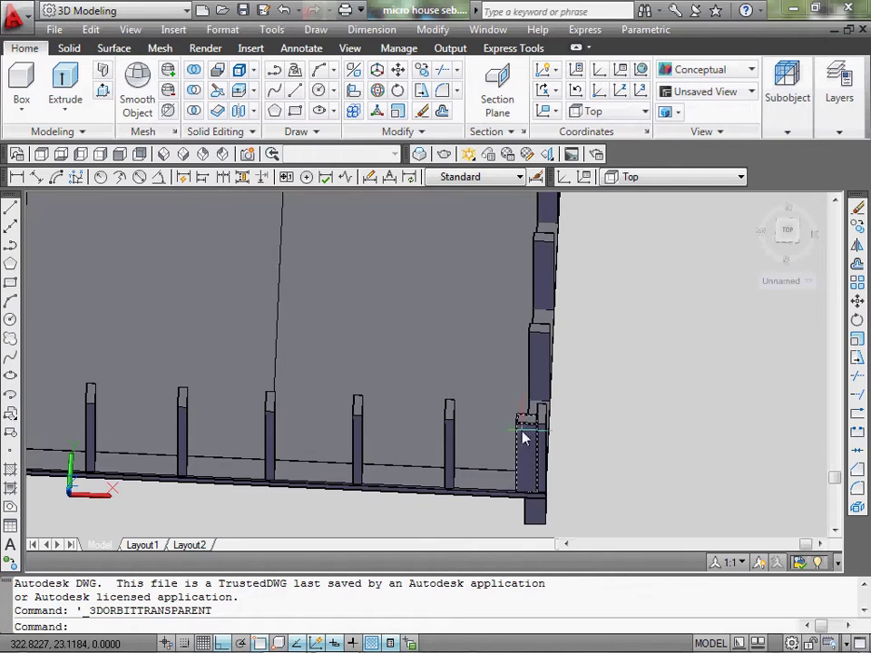
{"action": "scroll", "coordinate": [523, 439], "scroll_direction": "up", "scroll_amount": 2}
{"action": "scroll", "coordinate": [517, 431], "scroll_direction": "down", "scroll_amount": 2}
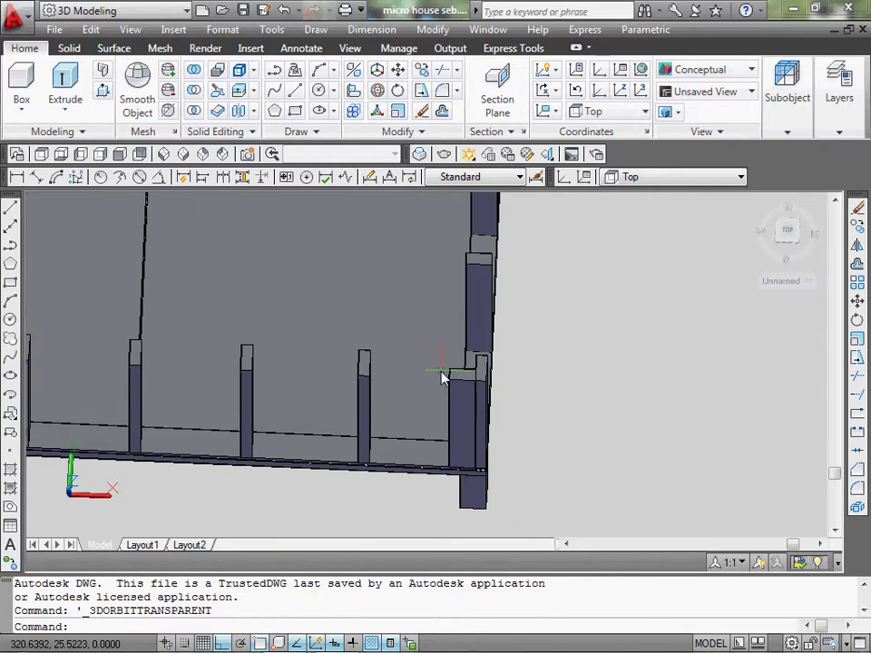
{"action": "mouse_move", "coordinate": [439, 399]}
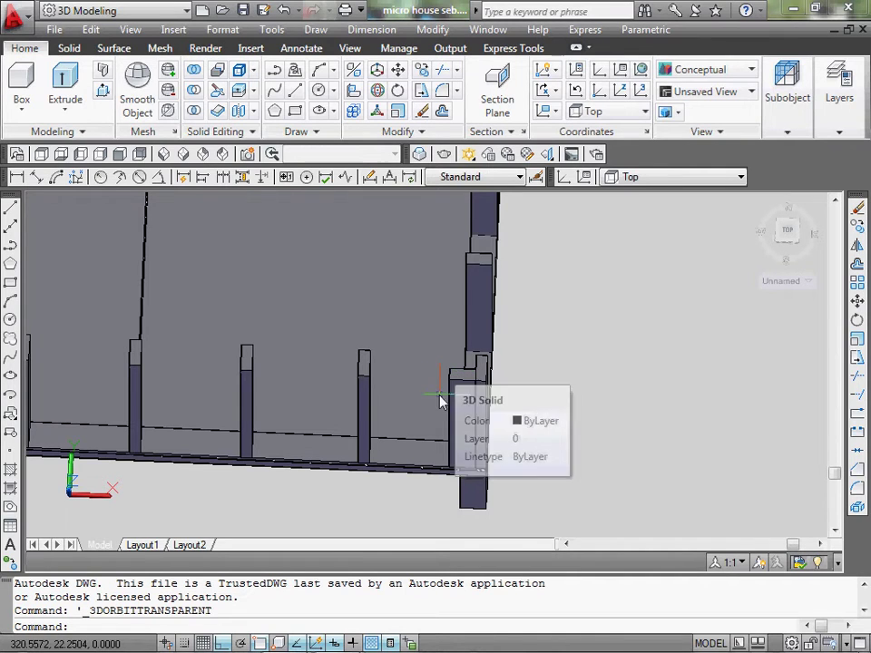
Orbit around the wall corner and select the corner stud.
{"action": "middle_click_drag", "start_coordinate": [448, 395], "coordinate": [458, 433], "text": "shift"}
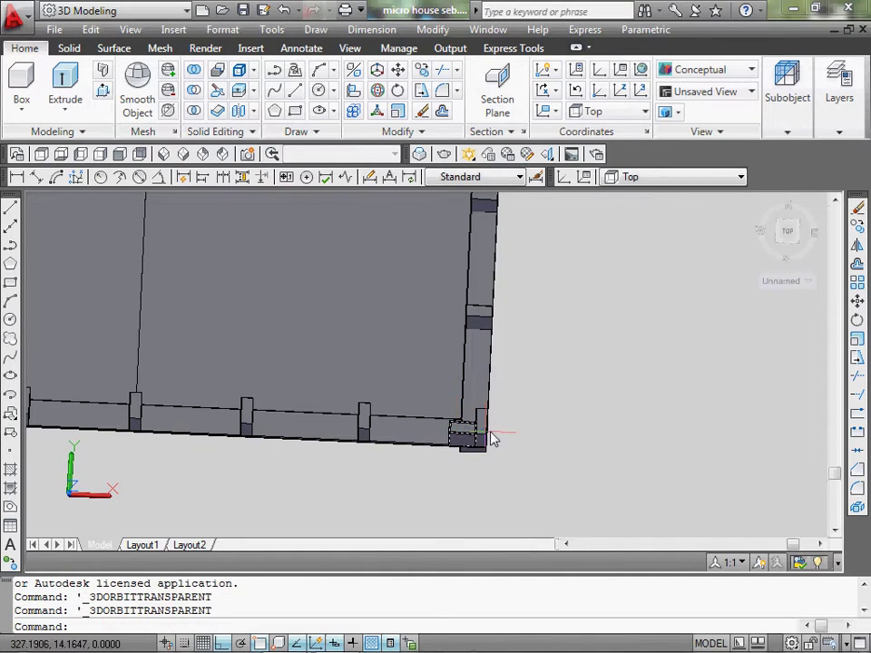
{"action": "scroll", "coordinate": [468, 444], "scroll_direction": "up", "scroll_amount": 3}
{"action": "middle_click_drag", "start_coordinate": [465, 442], "coordinate": [502, 444], "text": "shift"}
{"action": "left_click", "coordinate": [481, 356]}
{"action": "scroll", "coordinate": [490, 369], "scroll_direction": "down", "scroll_amount": 3}
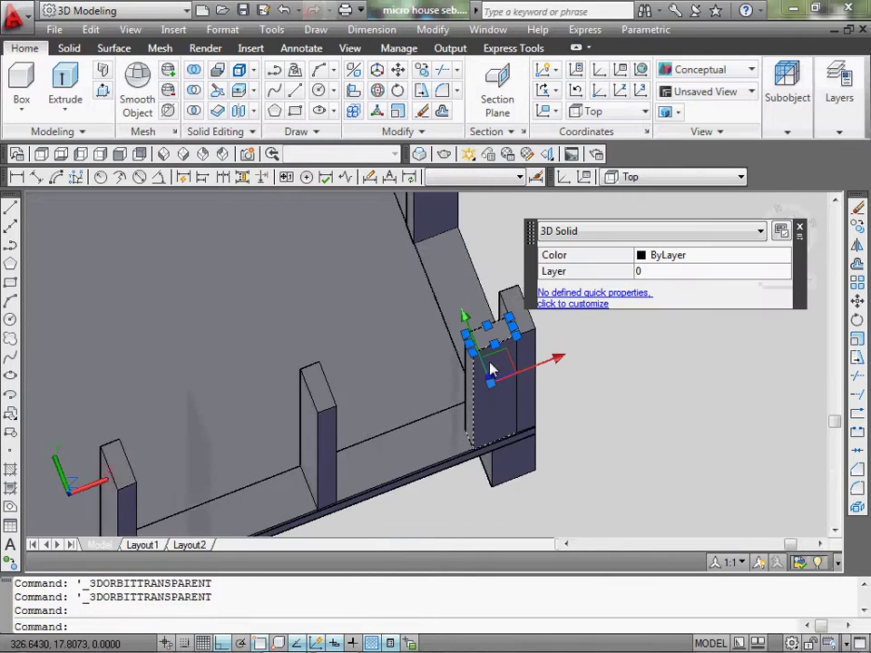
{"action": "middle_click_drag", "start_coordinate": [490, 370], "coordinate": [426, 354], "text": "shift"}
{"action": "scroll", "coordinate": [424, 354], "scroll_direction": "up", "scroll_amount": 2}
{"action": "scroll", "coordinate": [423, 354], "scroll_direction": "up", "scroll_amount": 3}
Move the selected corner stud 2 units along the wall.
{"action": "type", "text": "m"}
{"action": "key", "text": "Return"}
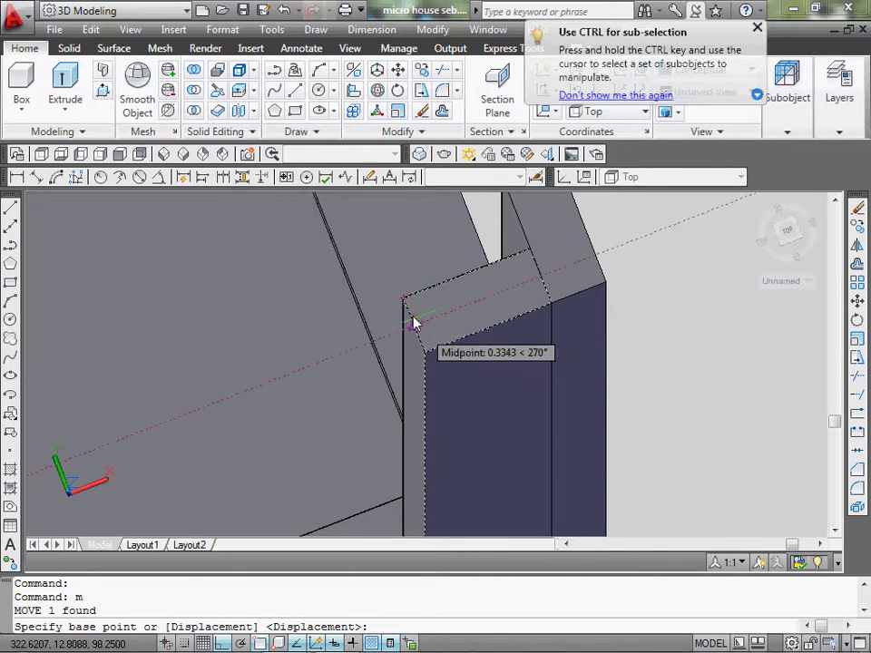
{"action": "middle_click_drag", "start_coordinate": [413, 322], "coordinate": [488, 352], "text": "shift"}
{"action": "key", "text": "Escape"}
{"action": "type", "text": "m"}
{"action": "key", "text": "Return"}
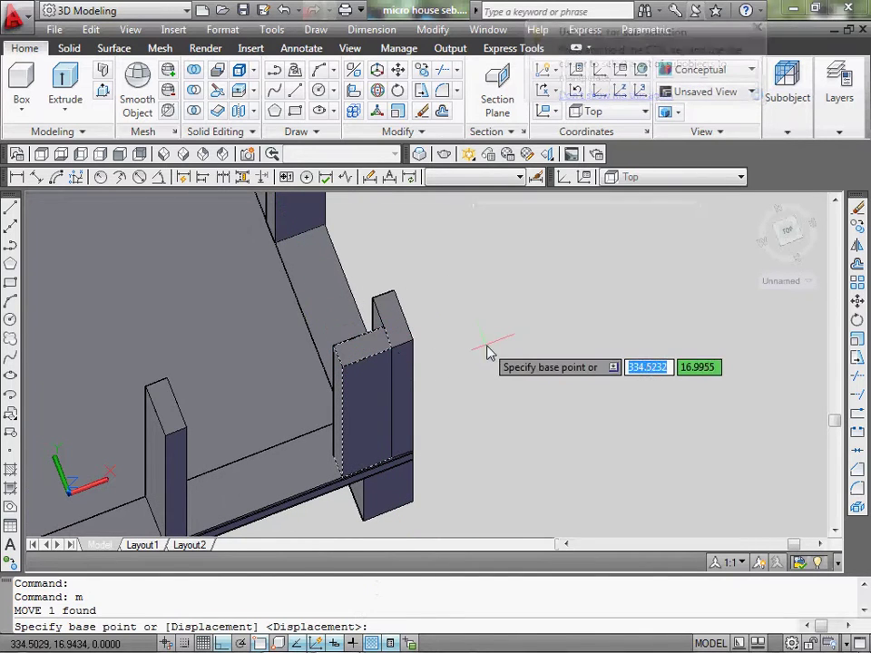
{"action": "left_click", "coordinate": [488, 352]}
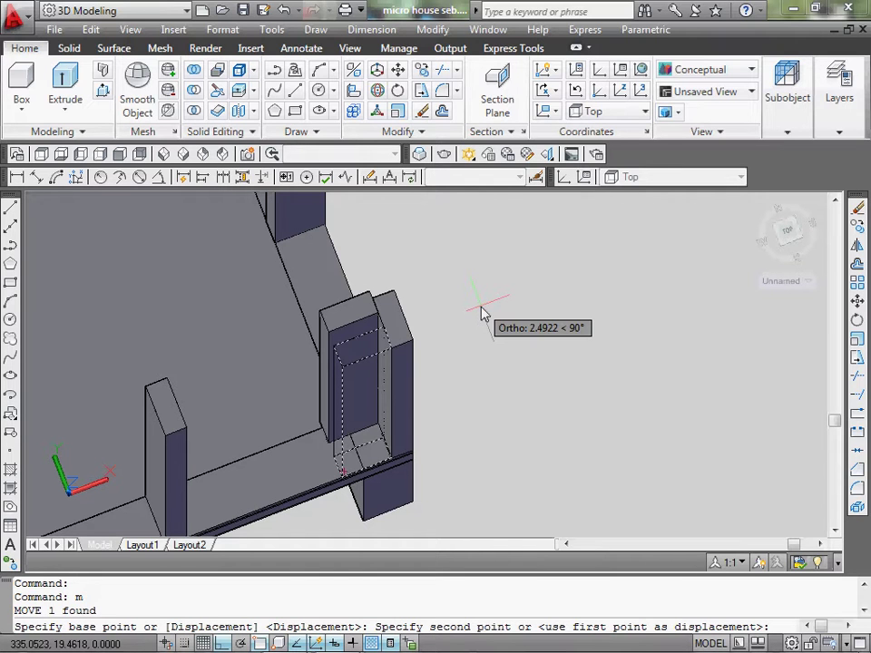
{"action": "type", "text": "2"}
{"action": "key", "text": "Return"}
{"action": "mouse_move", "coordinate": [379, 368]}
{"action": "middle_mouse_down", "text": "shift"}
{"action": "mouse_move", "coordinate": [352, 406]}
{"action": "mouse_move", "coordinate": [391, 417]}
{"action": "mouse_move", "coordinate": [439, 405]}
{"action": "mouse_move", "coordinate": [480, 414]}
{"action": "middle_mouse_up", "text": "shift"}
{"action": "scroll", "coordinate": [413, 443], "scroll_direction": "up", "scroll_amount": 2}
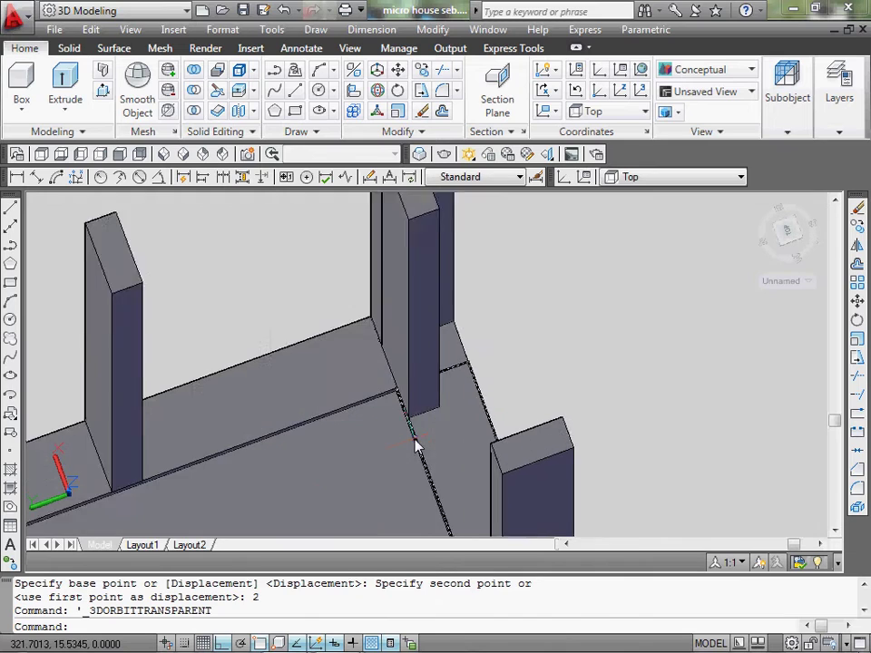
{"action": "scroll", "coordinate": [410, 403], "scroll_direction": "up", "scroll_amount": 1}
{"action": "scroll", "coordinate": [408, 396], "scroll_direction": "down", "scroll_amount": 4}
{"action": "scroll", "coordinate": [408, 388], "scroll_direction": "down", "scroll_amount": 1}
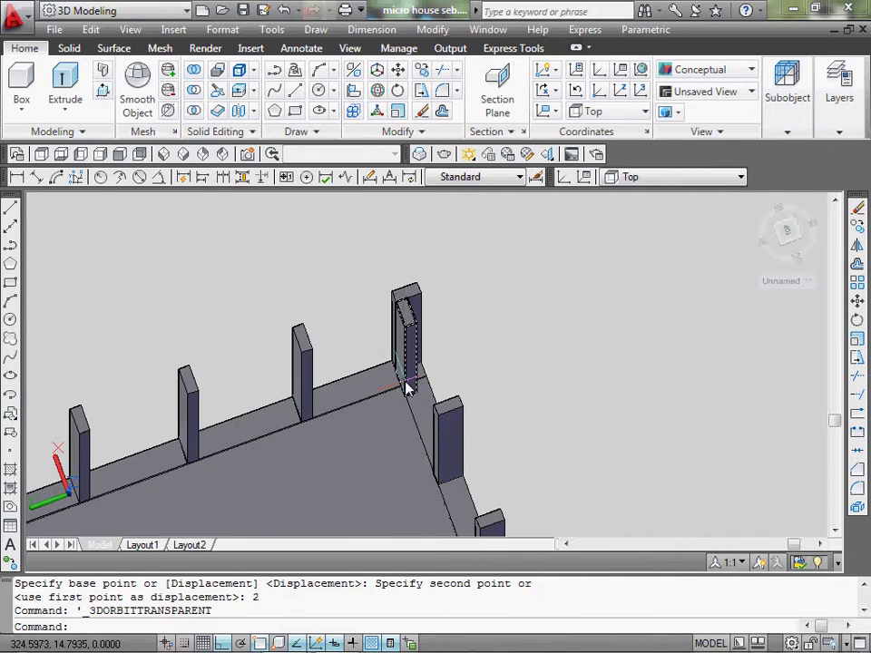
{"action": "mouse_move", "coordinate": [407, 388]}
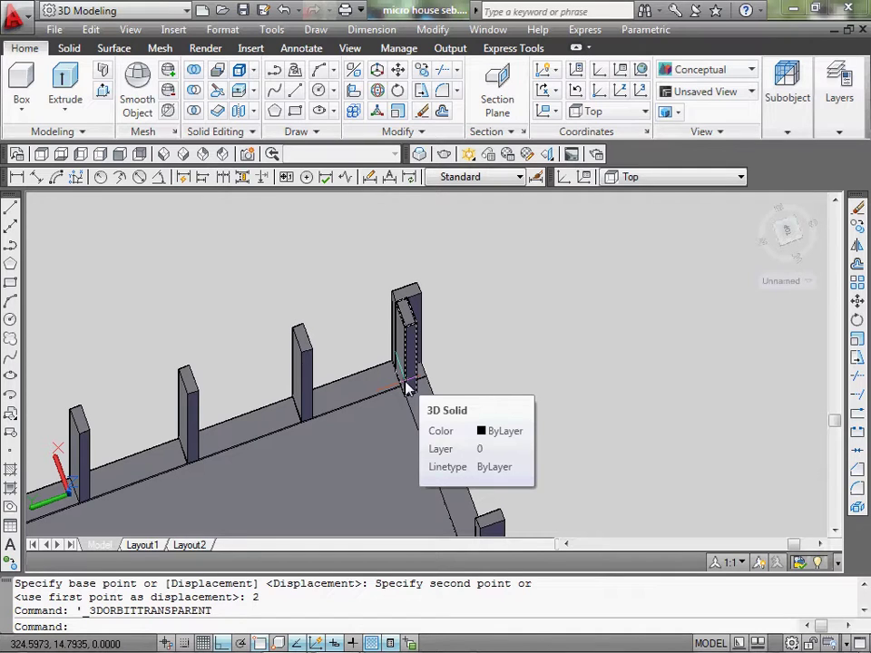
{"action": "scroll", "coordinate": [413, 385], "scroll_direction": "up", "scroll_amount": 1}
{"action": "scroll", "coordinate": [418, 395], "scroll_direction": "up", "scroll_amount": 2}
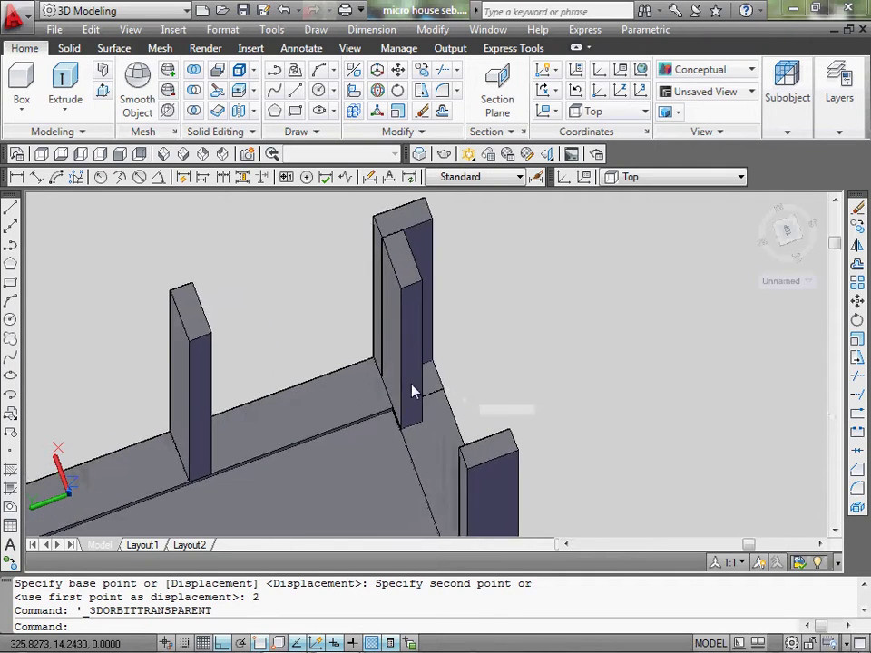
{"action": "scroll", "coordinate": [445, 444], "scroll_direction": "up", "scroll_amount": 1}
{"action": "middle_click_drag", "start_coordinate": [461, 488], "coordinate": [461, 395]}
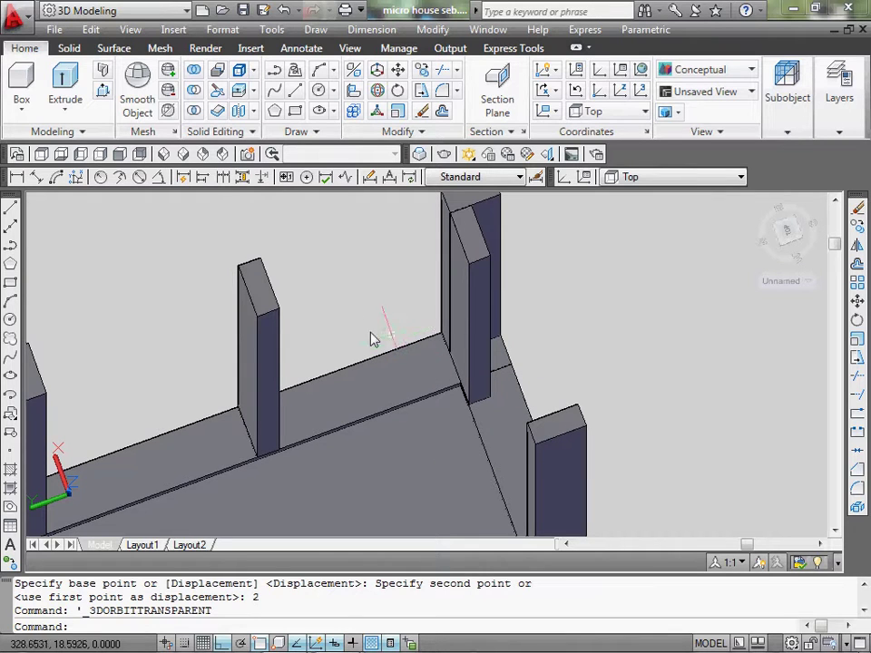
{"action": "middle_click_drag", "start_coordinate": [374, 367], "coordinate": [378, 379]}
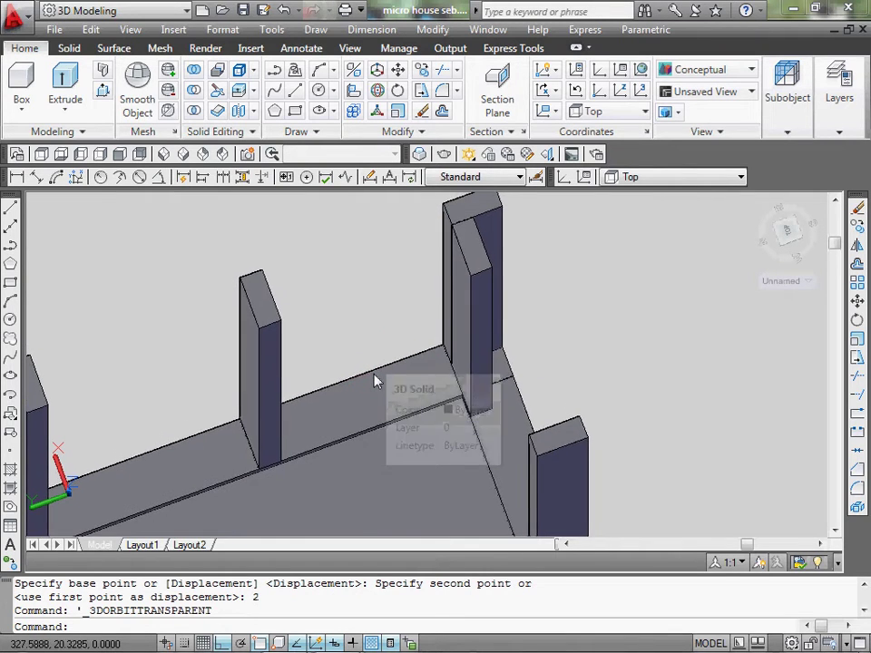
Copy a wall stud from its base to a spot beside the corner post.
{"action": "left_click", "coordinate": [252, 354]}
{"action": "left_click", "coordinate": [856, 226]}
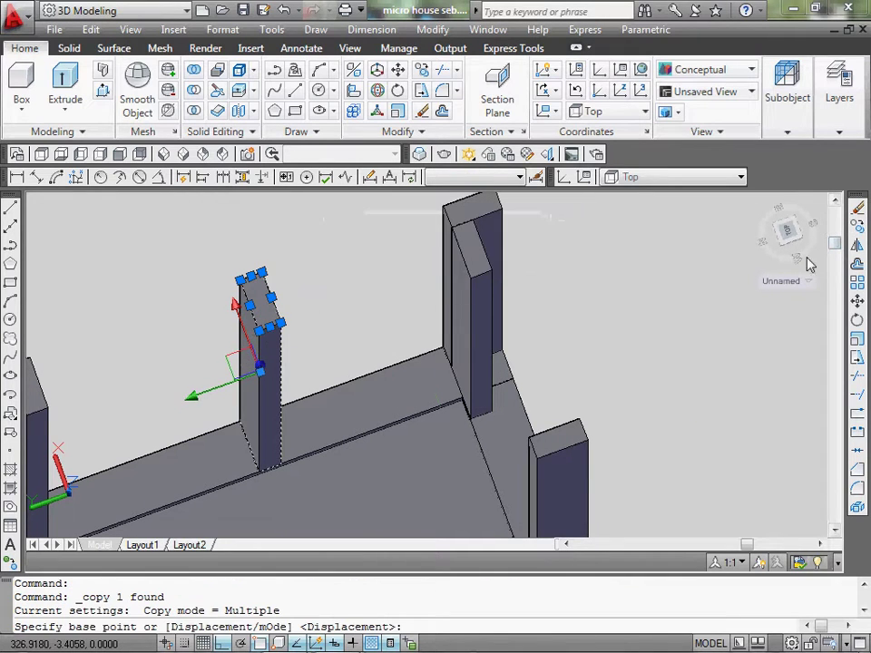
{"action": "left_click", "coordinate": [276, 468]}
{"action": "scroll", "coordinate": [282, 466], "scroll_direction": "up", "scroll_amount": 3}
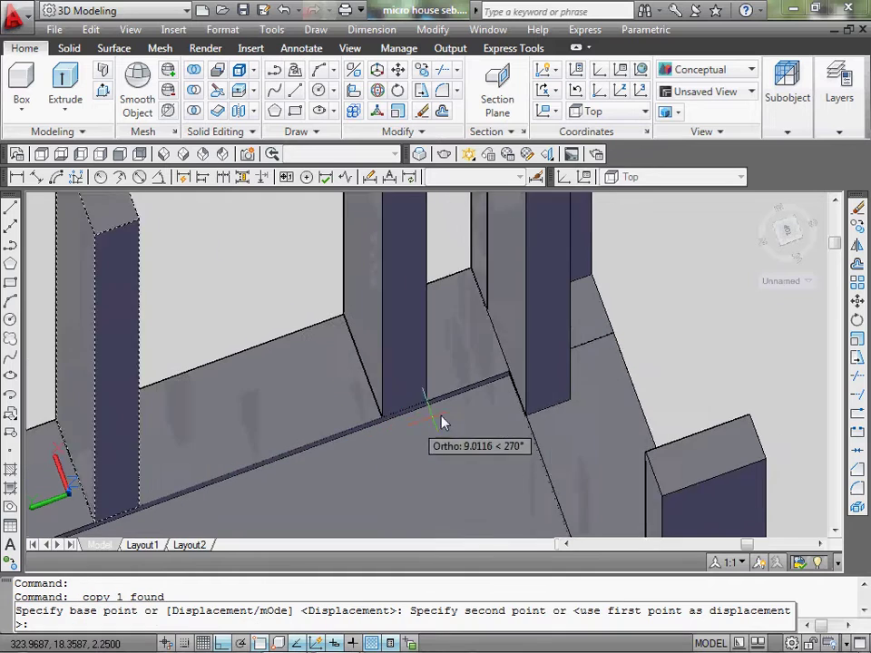
{"action": "scroll", "coordinate": [441, 422], "scroll_direction": "up", "scroll_amount": 3}
{"action": "left_click", "coordinate": [548, 355]}
{"action": "scroll", "coordinate": [508, 381], "scroll_direction": "down", "scroll_amount": 5}
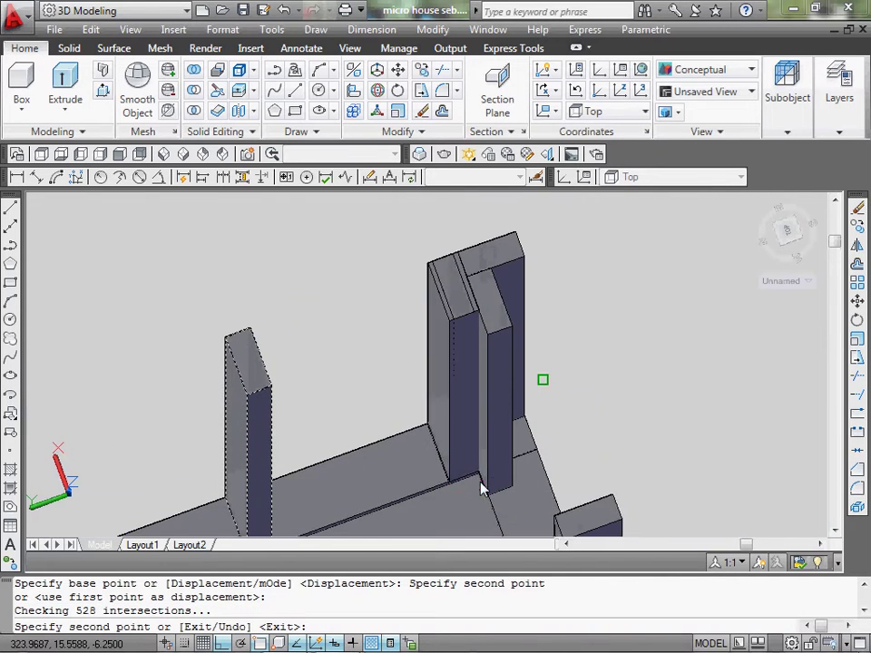
{"action": "key", "text": "Return"}
Orbit the model to a straight top-down view of the platform.
{"action": "scroll", "coordinate": [513, 342], "scroll_direction": "down", "scroll_amount": 3}
{"action": "scroll", "coordinate": [472, 389], "scroll_direction": "down", "scroll_amount": 2}
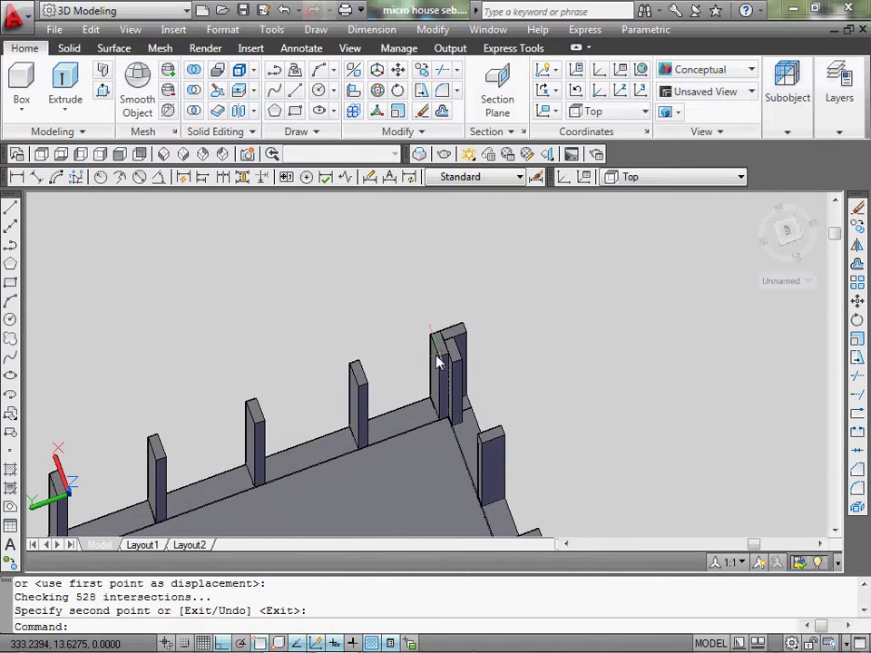
{"action": "mouse_move", "coordinate": [437, 359]}
{"action": "middle_mouse_down", "text": "shift"}
{"action": "mouse_move", "coordinate": [444, 389]}
{"action": "mouse_move", "coordinate": [473, 391]}
{"action": "middle_mouse_up", "text": "shift"}
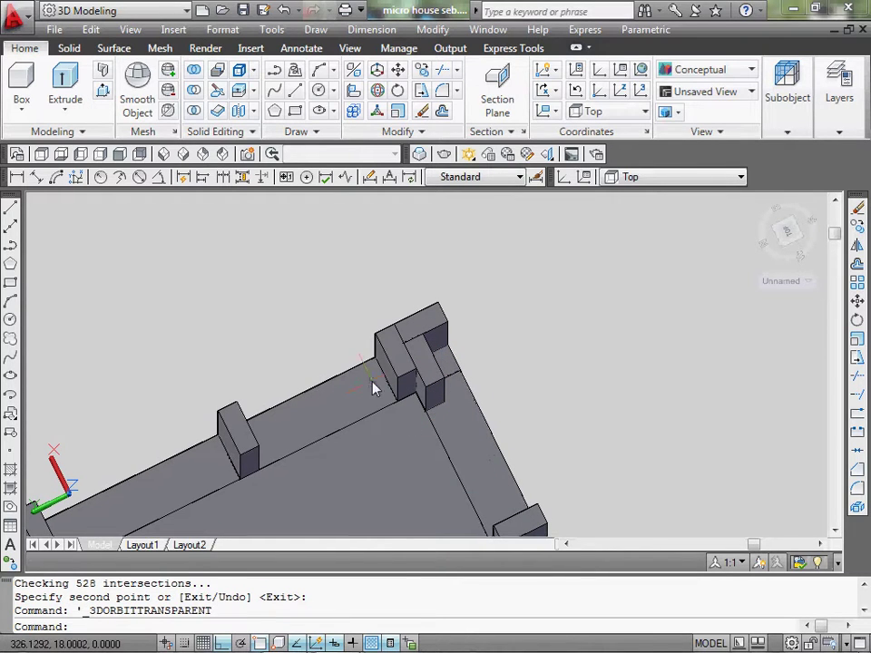
{"action": "scroll", "coordinate": [416, 356], "scroll_direction": "down", "scroll_amount": 3}
{"action": "mouse_move", "coordinate": [416, 356]}
{"action": "middle_mouse_down", "text": "shift"}
{"action": "mouse_move", "coordinate": [482, 341]}
{"action": "mouse_move", "coordinate": [435, 378]}
{"action": "middle_mouse_up", "text": "shift"}
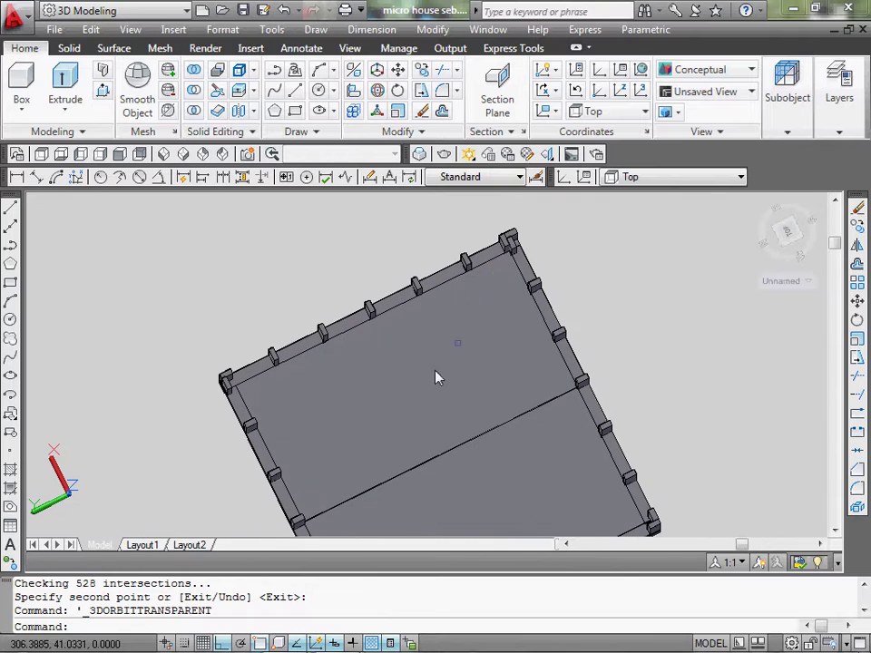
{"action": "scroll", "coordinate": [238, 403], "scroll_direction": "up", "scroll_amount": 2}
{"action": "mouse_move", "coordinate": [238, 403]}
{"action": "middle_mouse_down", "text": "shift"}
{"action": "mouse_move", "coordinate": [436, 425]}
{"action": "mouse_move", "coordinate": [410, 444]}
{"action": "mouse_move", "coordinate": [305, 340]}
{"action": "mouse_move", "coordinate": [331, 363]}
{"action": "middle_mouse_up", "text": "shift"}
{"action": "scroll", "coordinate": [297, 254], "scroll_direction": "up", "scroll_amount": 3}
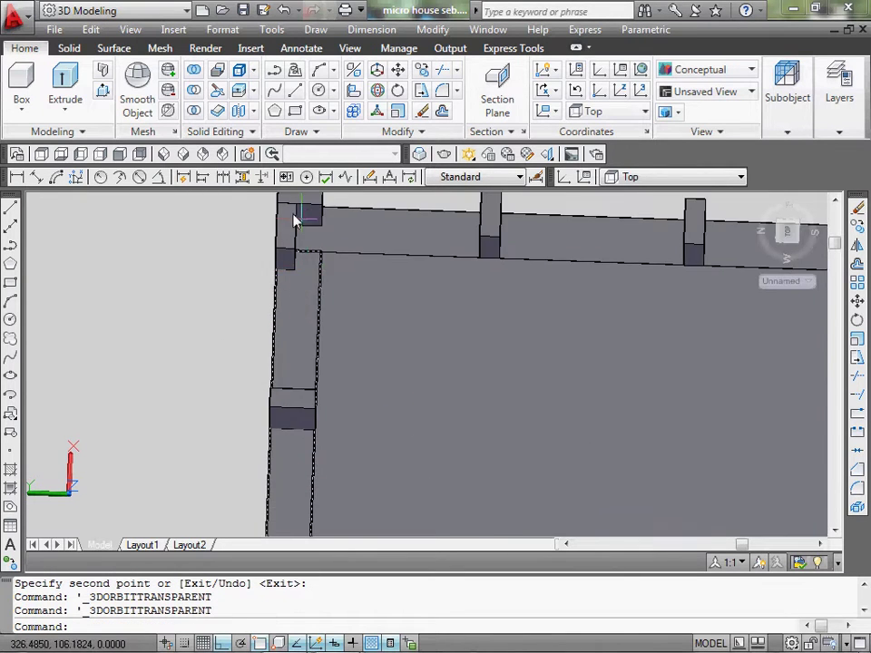
Erase the surplus top-left corner stud and another lower-left corner piece.
{"action": "scroll", "coordinate": [291, 245], "scroll_direction": "down", "scroll_amount": 4}
{"action": "scroll", "coordinate": [291, 274], "scroll_direction": "down", "scroll_amount": 4}
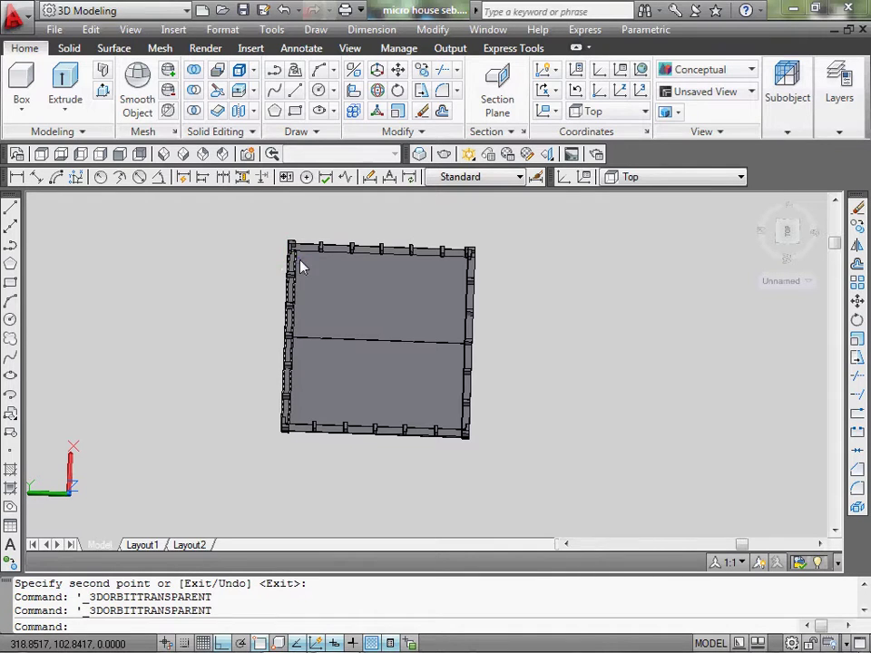
{"action": "scroll", "coordinate": [302, 266], "scroll_direction": "up", "scroll_amount": 3}
{"action": "scroll", "coordinate": [287, 243], "scroll_direction": "up", "scroll_amount": 3}
{"action": "left_click", "coordinate": [270, 281]}
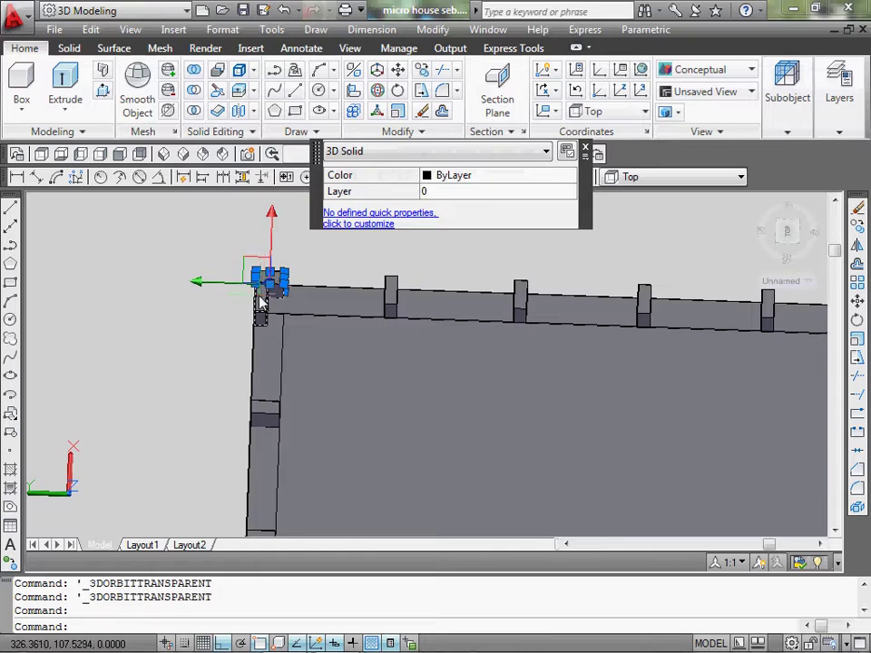
{"action": "key", "text": "Delete"}
{"action": "scroll", "coordinate": [255, 305], "scroll_direction": "down", "scroll_amount": 5}
{"action": "scroll", "coordinate": [247, 435], "scroll_direction": "up", "scroll_amount": 5}
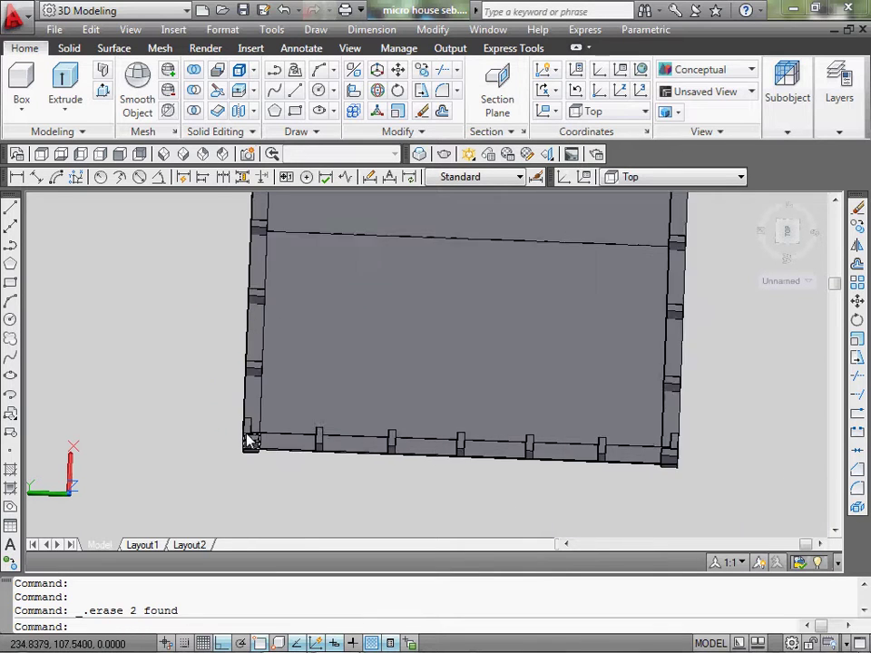
{"action": "left_click", "coordinate": [247, 432]}
{"action": "key", "text": "Delete"}
{"action": "left_click", "coordinate": [247, 432]}
{"action": "key", "text": "Delete"}
Pan toward the bottom-right corner and select its stud.
{"action": "scroll", "coordinate": [161, 439], "scroll_direction": "down", "scroll_amount": 5}
{"action": "middle_click_drag", "start_coordinate": [161, 439], "coordinate": [134, 439]}
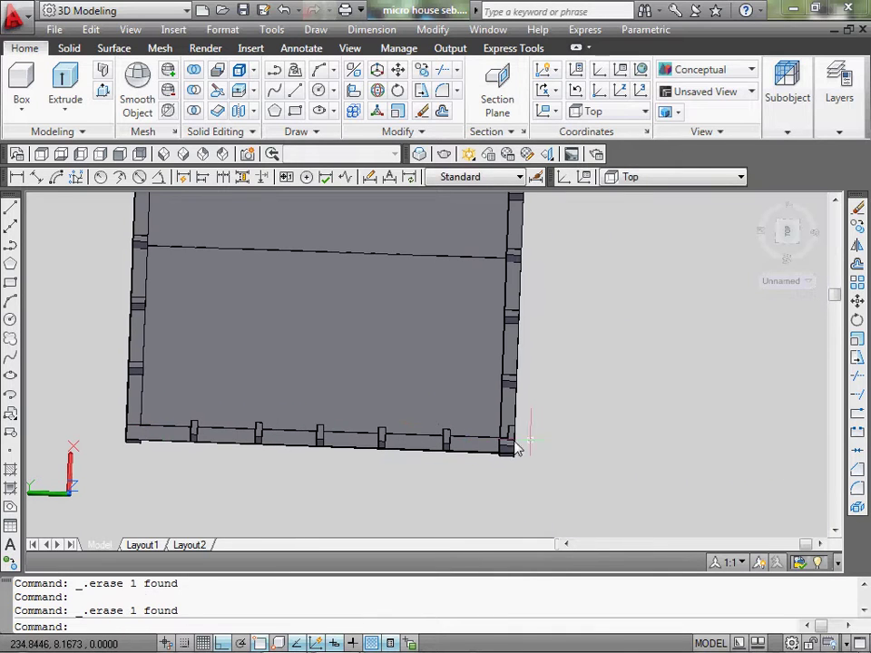
{"action": "left_click", "coordinate": [508, 440]}
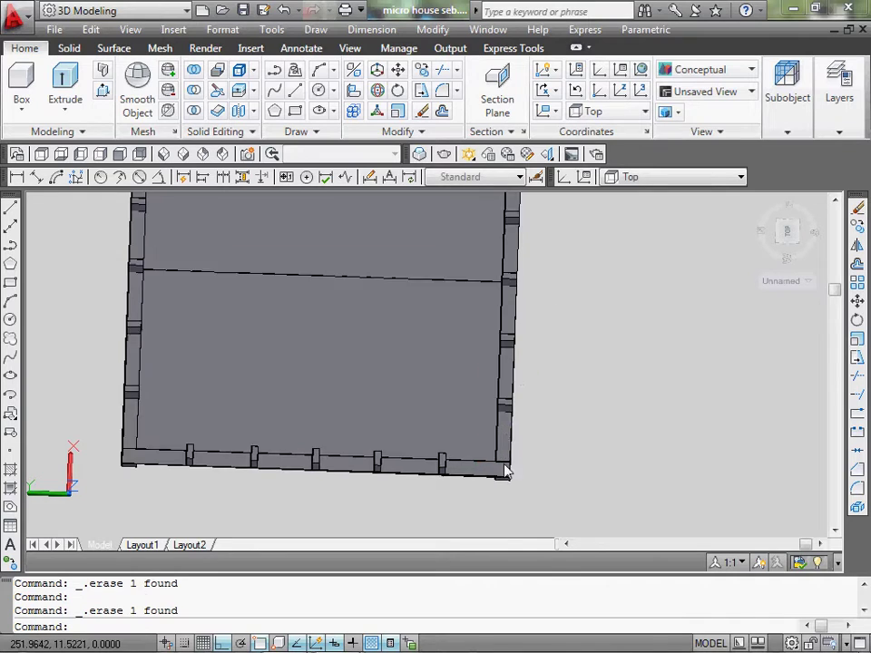
{"action": "middle_click_drag", "start_coordinate": [512, 446], "coordinate": [503, 610]}
{"action": "scroll", "coordinate": [497, 237], "scroll_direction": "up", "scroll_amount": 3}
Mirror the top-right corner pieces along the top wall, keeping the originals.
{"action": "left_click", "coordinate": [478, 234]}
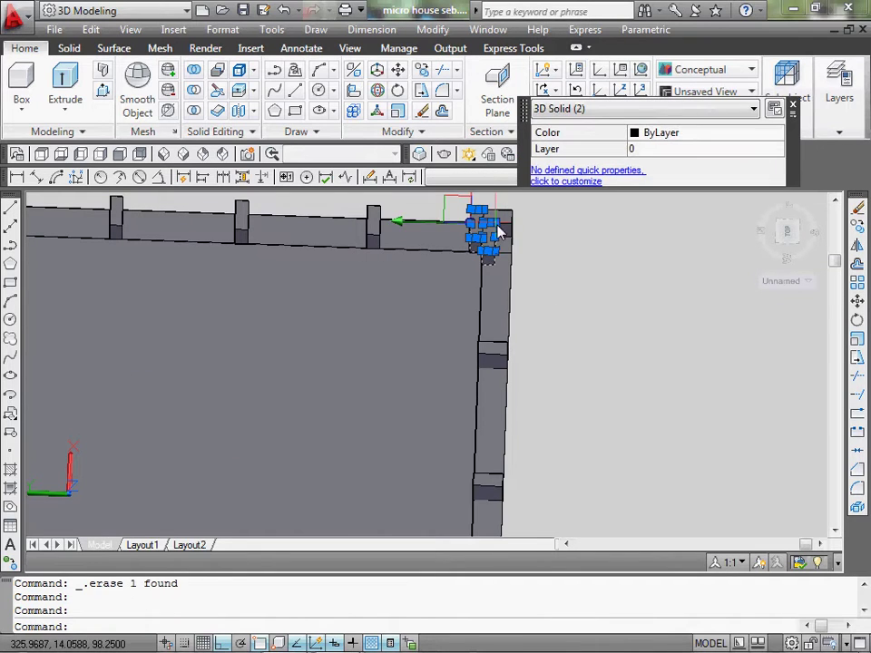
{"action": "left_click", "coordinate": [493, 229]}
{"action": "scroll", "coordinate": [562, 229], "scroll_direction": "down", "scroll_amount": 3}
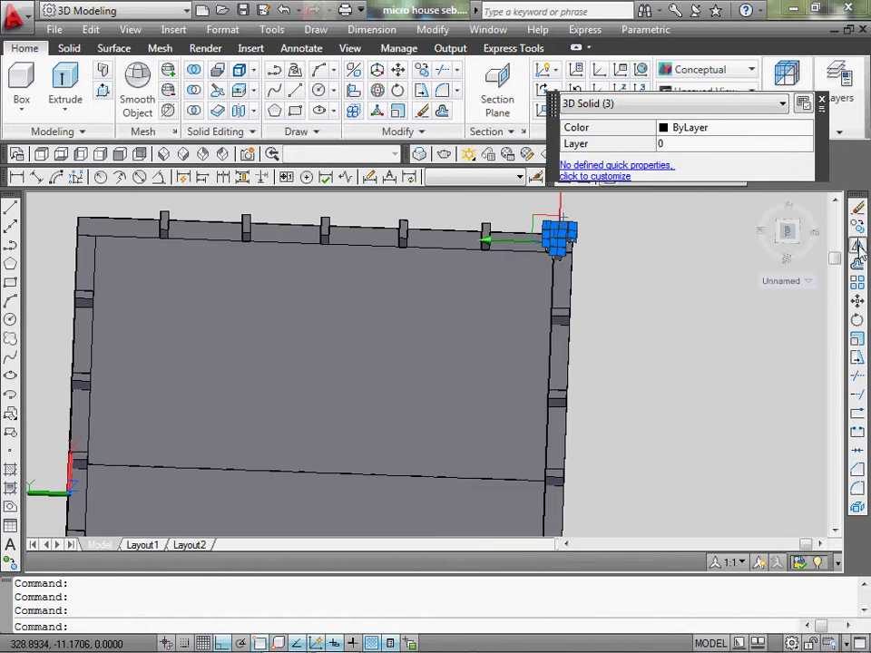
{"action": "type", "text": "mi"}
{"action": "key", "text": "Return"}
{"action": "left_click", "coordinate": [328, 242]}
{"action": "middle_click_drag", "start_coordinate": [331, 243], "coordinate": [342, 332]}
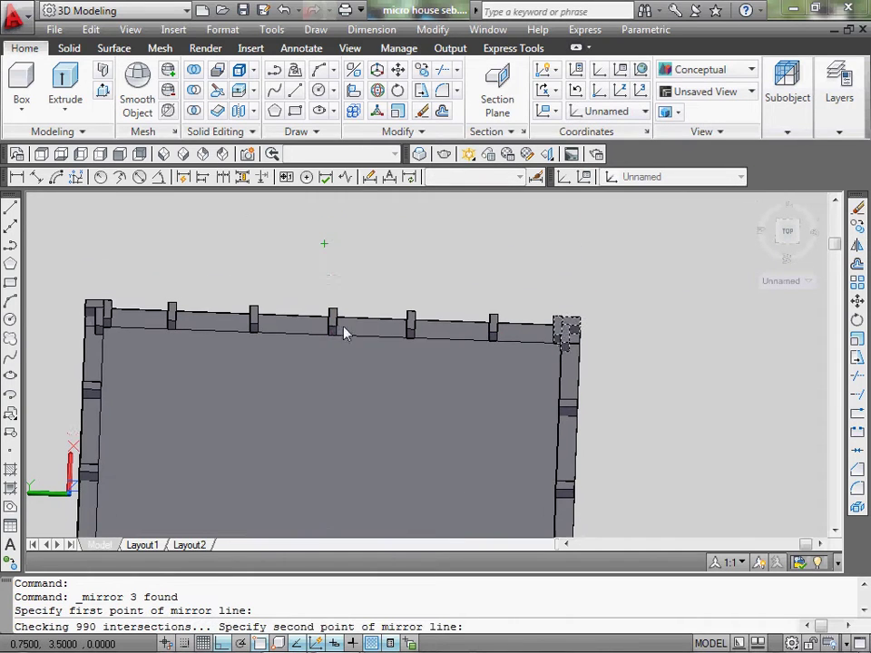
{"action": "left_click", "coordinate": [349, 210]}
{"action": "key", "text": "Return"}
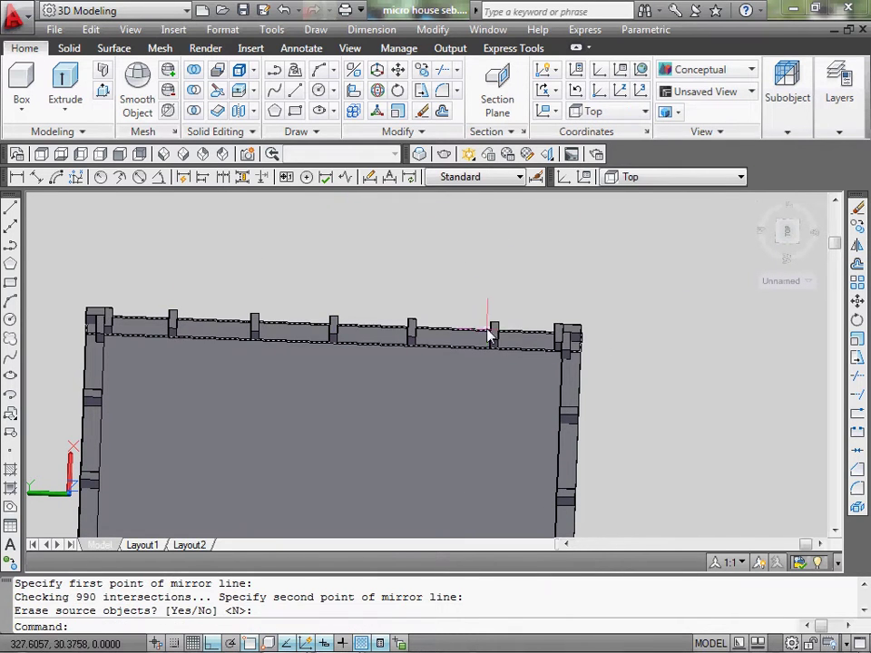
Select the corner pieces at both ends of the top wall, cancelling an accidental stretch.
{"action": "left_click", "coordinate": [572, 338]}
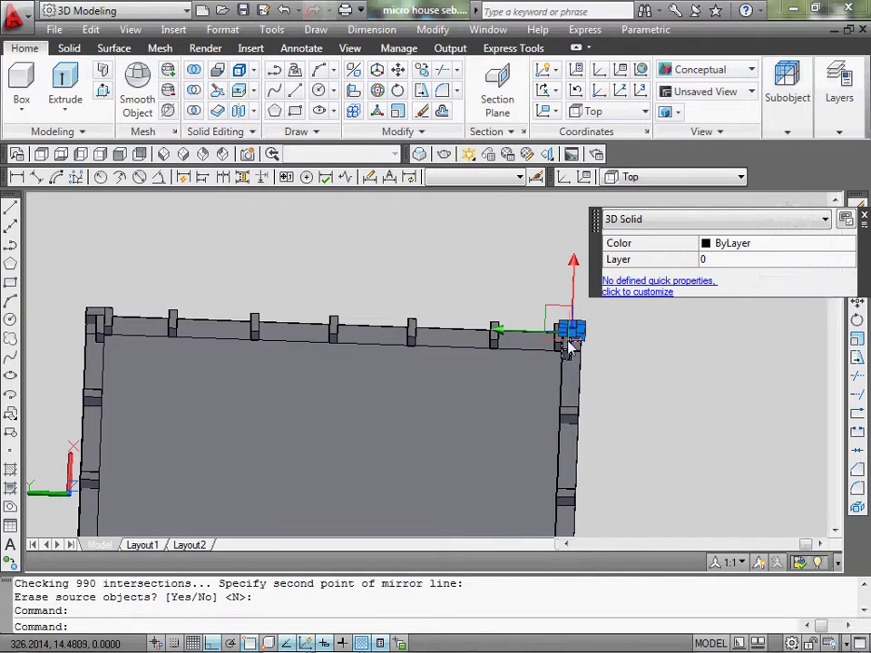
{"action": "left_click", "coordinate": [563, 347]}
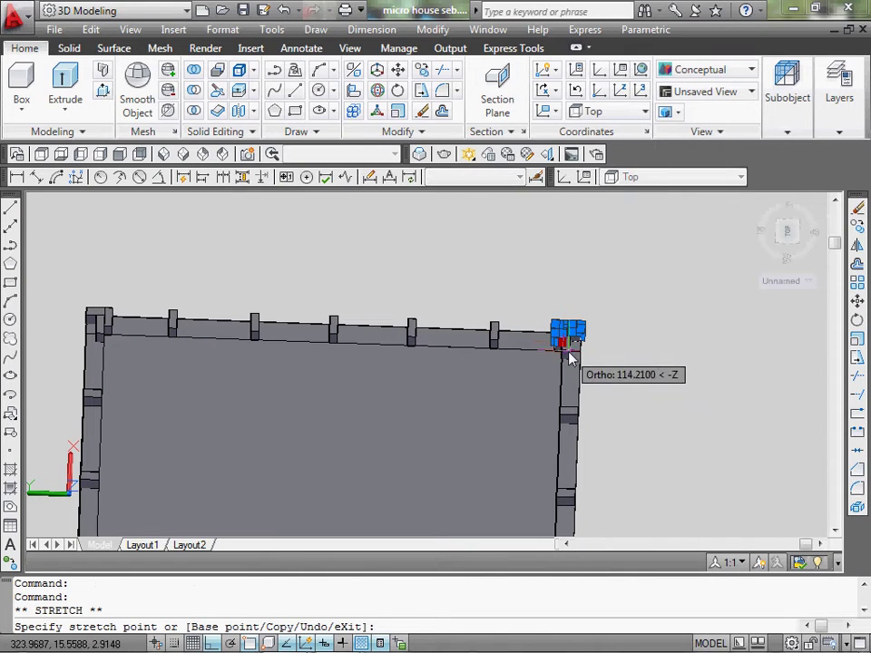
{"action": "key", "text": "Escape"}
{"action": "scroll", "coordinate": [120, 330], "scroll_direction": "up", "scroll_amount": 3}
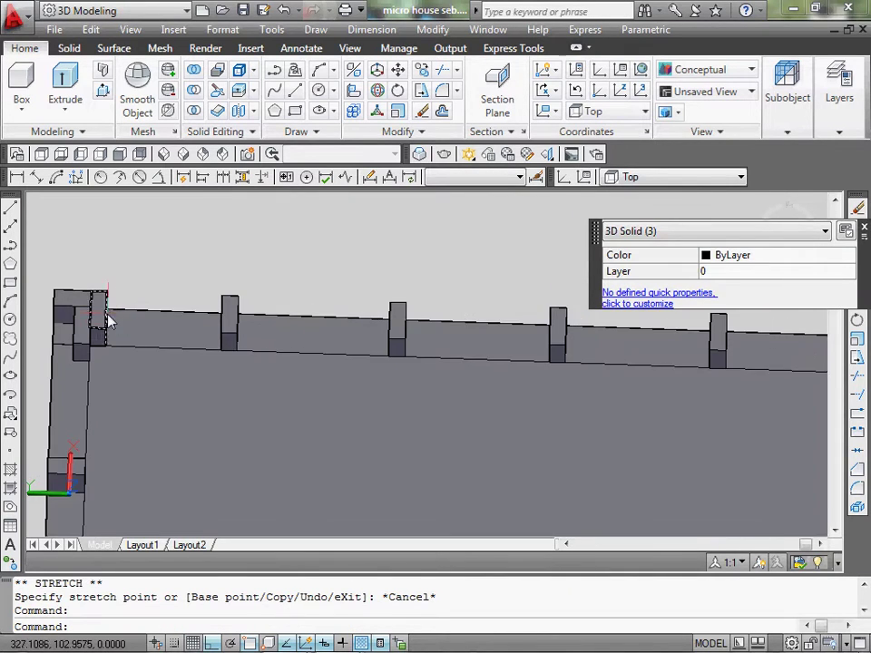
{"action": "left_click", "coordinate": [80, 338]}
{"action": "left_click", "coordinate": [73, 315]}
{"action": "scroll", "coordinate": [121, 276], "scroll_direction": "down", "scroll_amount": 3}
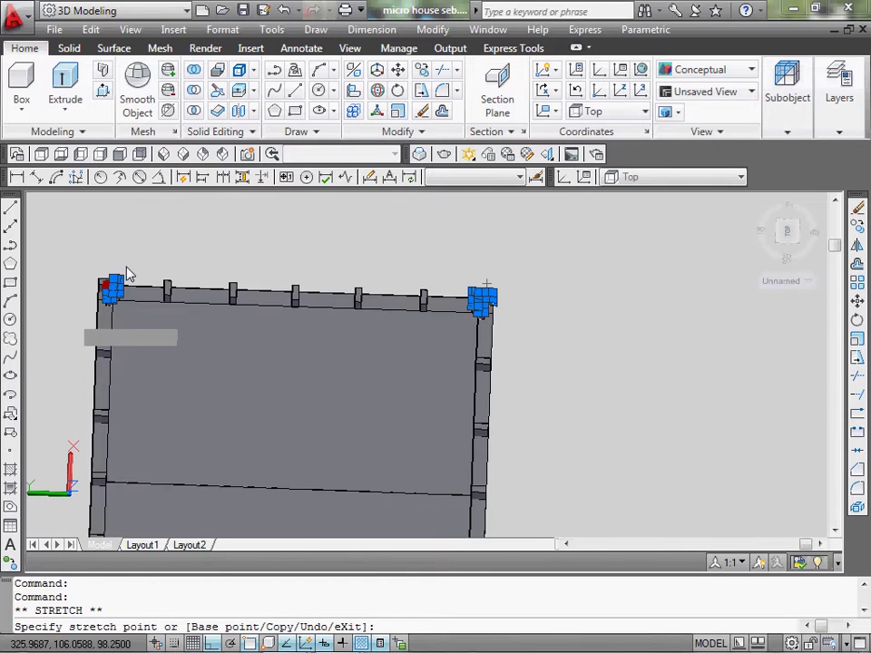
{"action": "scroll", "coordinate": [137, 274], "scroll_direction": "down", "scroll_amount": 2}
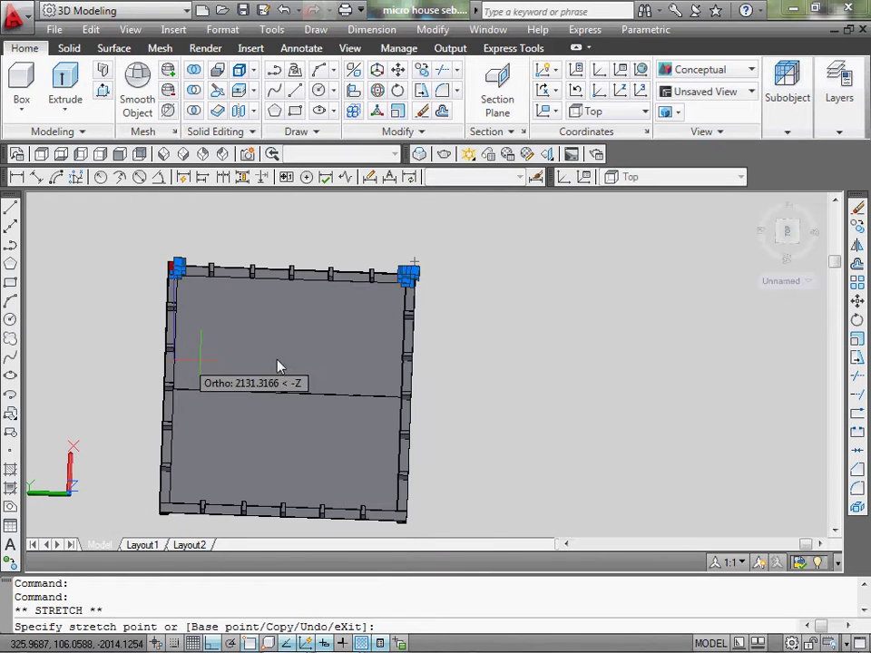
Undo the misplaced mirrored copy of the corner pieces.
{"action": "left_click", "coordinate": [857, 245]}
{"action": "left_click", "coordinate": [371, 405]}
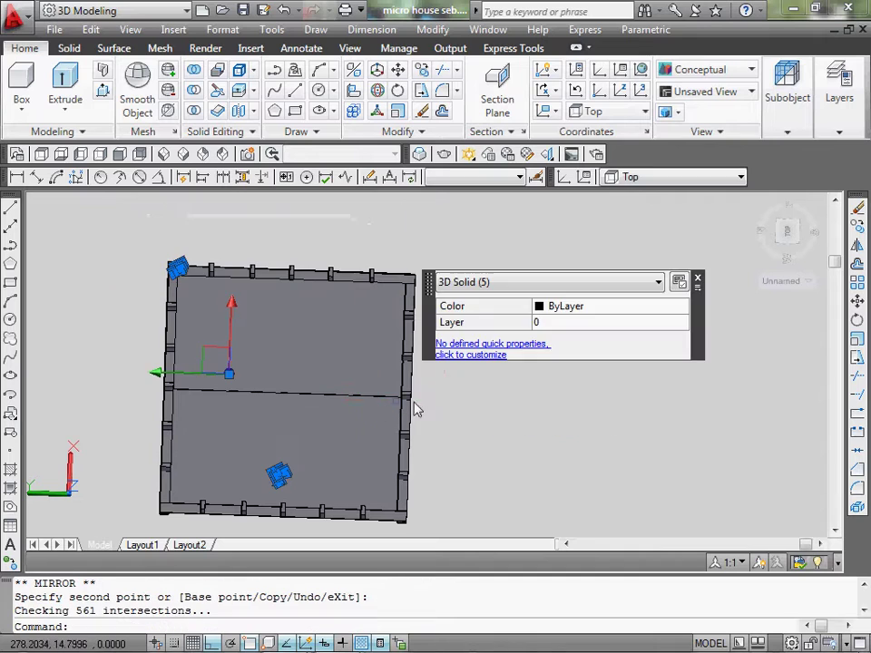
{"action": "key", "text": "Escape"}
{"action": "type", "text": "u"}
{"action": "key", "text": "Return"}
{"action": "scroll", "coordinate": [272, 295], "scroll_direction": "up", "scroll_amount": 4}
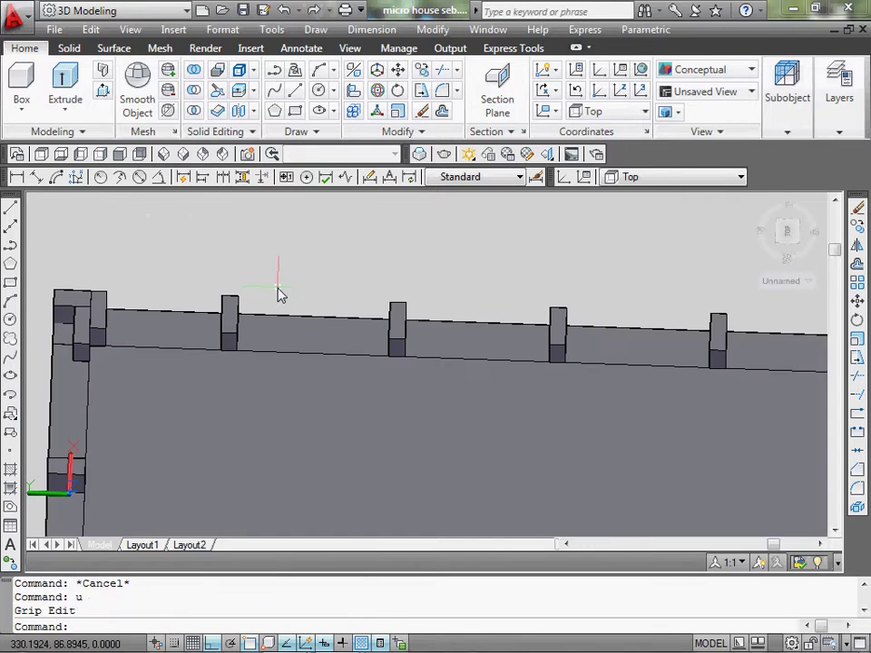
{"action": "scroll", "coordinate": [209, 307], "scroll_direction": "down", "scroll_amount": 2}
Mirror the six top-corner pieces across the platform midline, keeping the originals.
{"action": "left_click", "coordinate": [156, 307]}
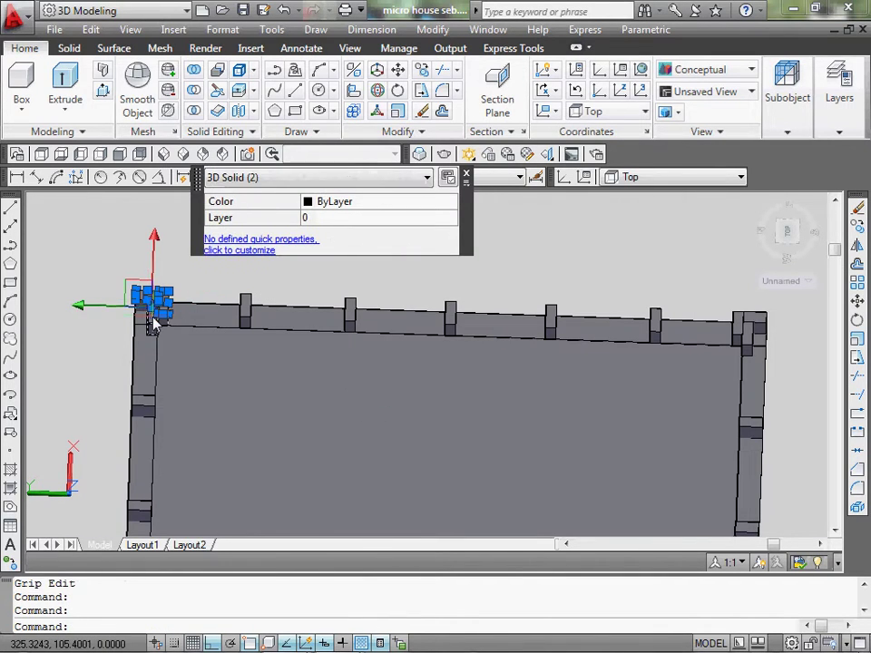
{"action": "middle_click_drag", "start_coordinate": [459, 317], "coordinate": [334, 320]}
{"action": "left_click", "coordinate": [580, 313]}
{"action": "left_click", "coordinate": [590, 325]}
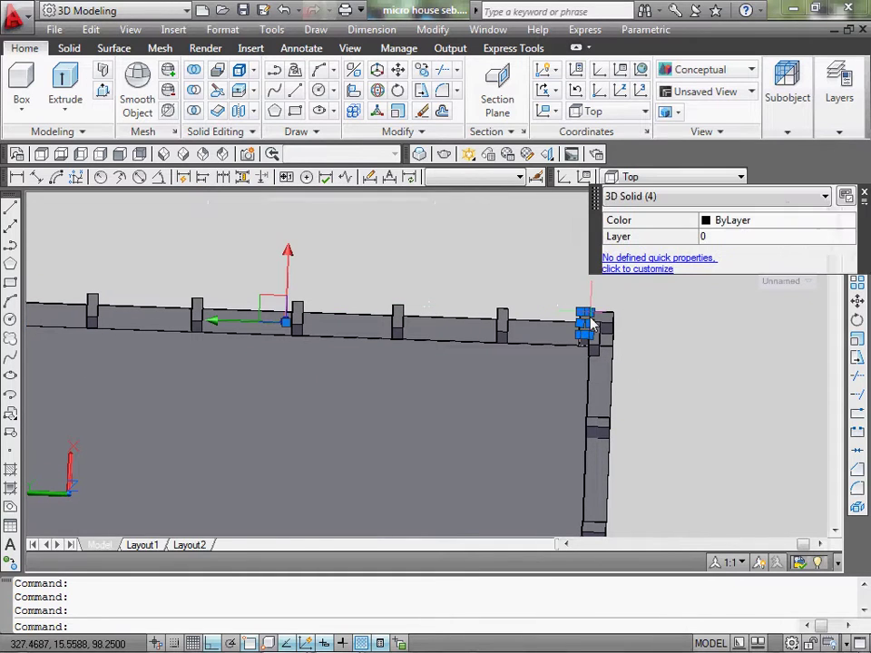
{"action": "left_click", "coordinate": [598, 339]}
{"action": "scroll", "coordinate": [603, 340], "scroll_direction": "down", "scroll_amount": 2}
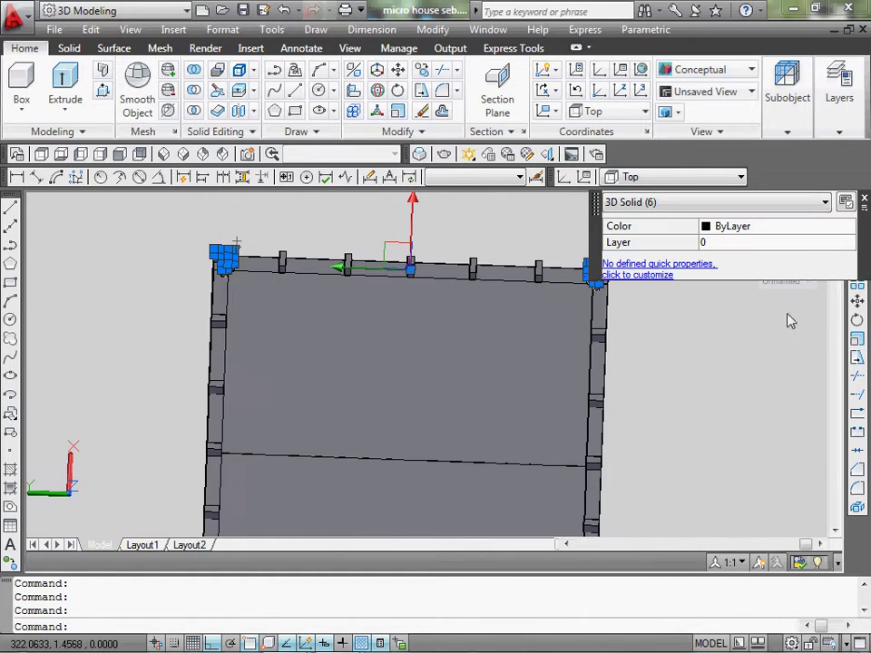
{"action": "middle_click_drag", "start_coordinate": [787, 366], "coordinate": [788, 331]}
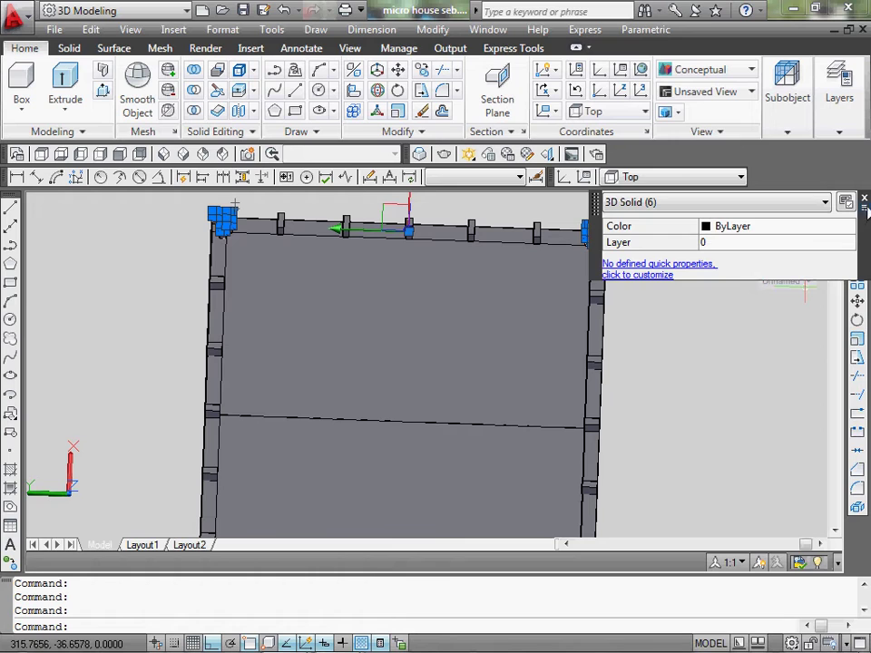
{"action": "left_click", "coordinate": [864, 199]}
{"action": "left_click", "coordinate": [857, 246]}
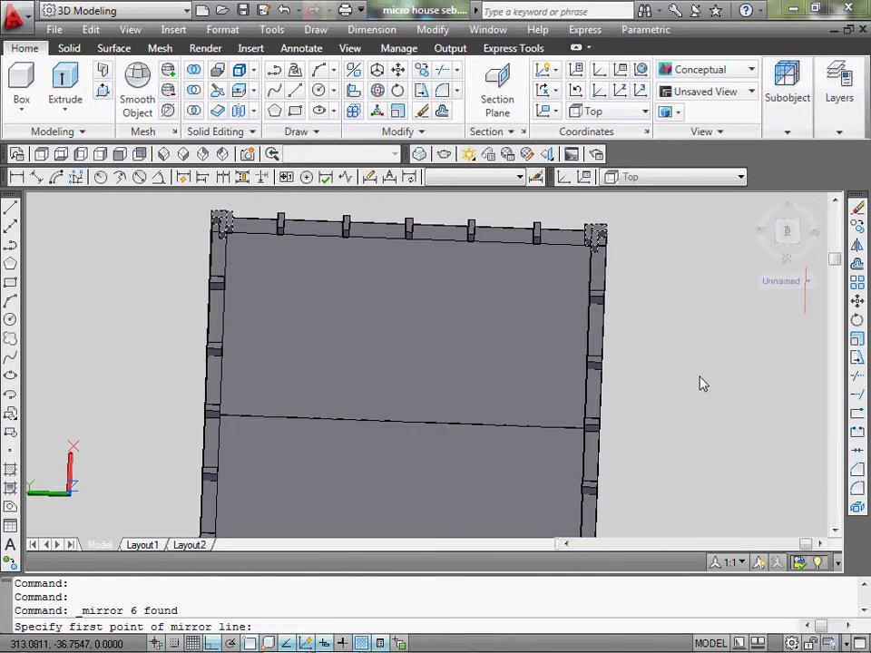
{"action": "left_click", "coordinate": [527, 426]}
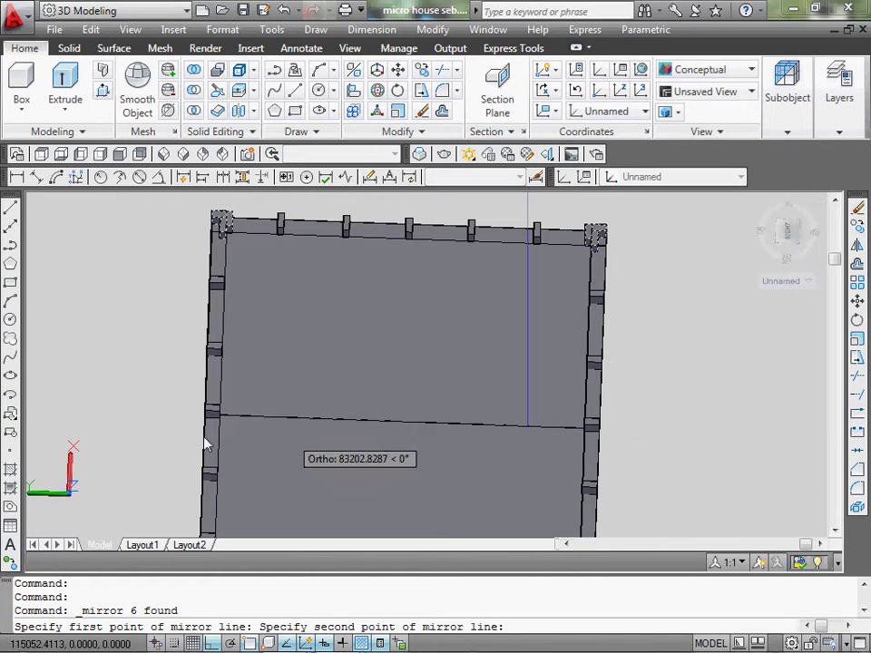
{"action": "left_click", "coordinate": [98, 408]}
{"action": "key", "text": "Return"}
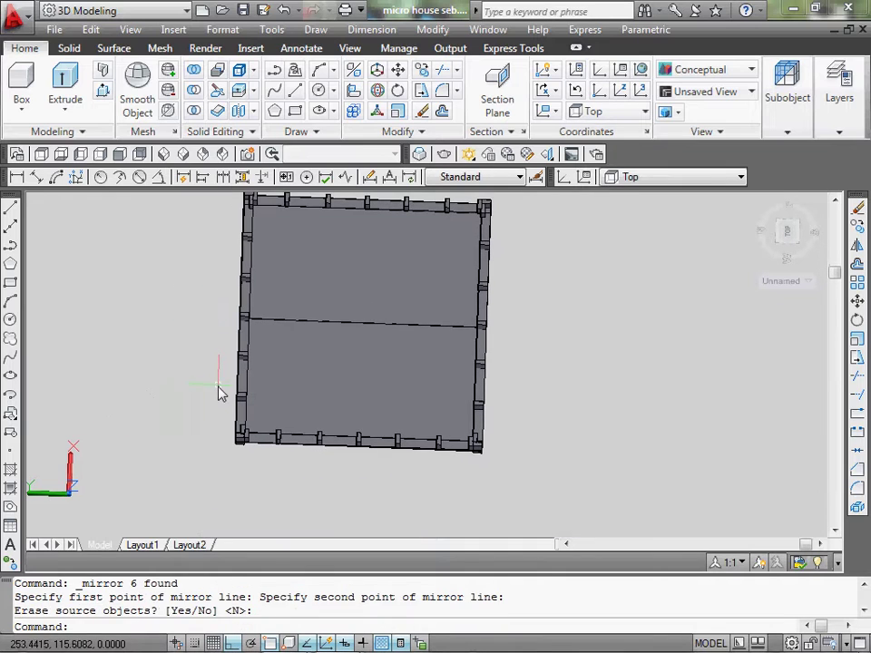
Orbit and zoom to a tilted close-up where the corner studs meet the bottom plate.
{"action": "key", "text": "Escape"}
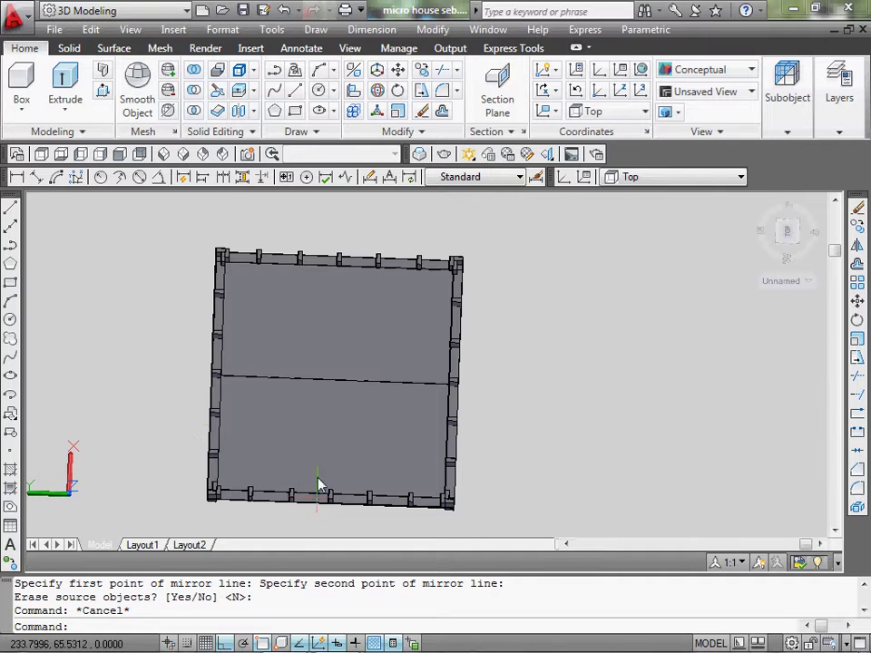
{"action": "mouse_move", "coordinate": [319, 486]}
{"action": "middle_mouse_down", "text": "shift"}
{"action": "mouse_move", "coordinate": [299, 473]}
{"action": "mouse_move", "coordinate": [315, 435]}
{"action": "mouse_move", "coordinate": [443, 416]}
{"action": "middle_mouse_up", "text": "shift"}
{"action": "scroll", "coordinate": [563, 327], "scroll_direction": "down", "scroll_amount": 2}
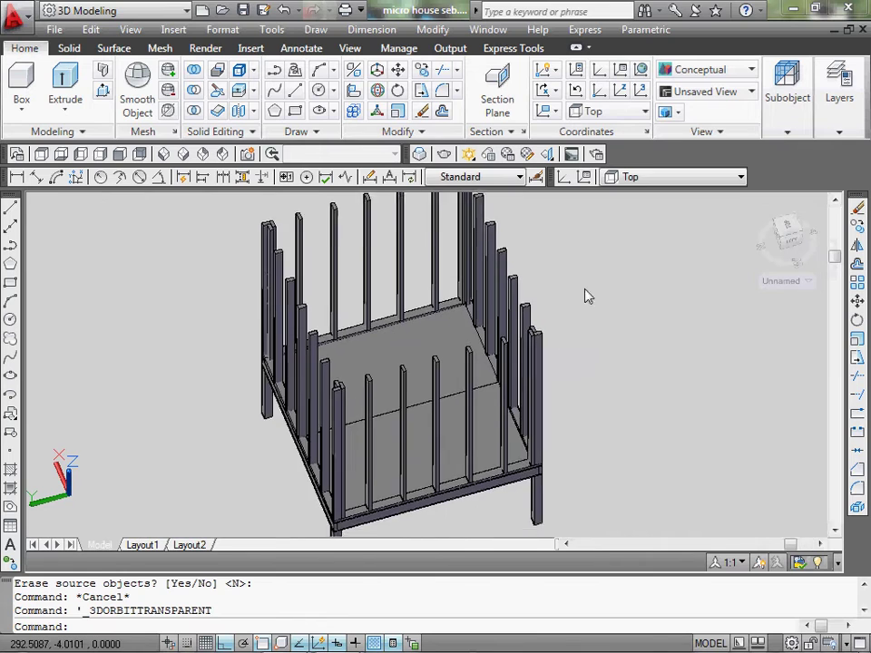
{"action": "scroll", "coordinate": [515, 413], "scroll_direction": "up", "scroll_amount": 1}
{"action": "scroll", "coordinate": [334, 512], "scroll_direction": "up", "scroll_amount": 1}
{"action": "scroll", "coordinate": [281, 519], "scroll_direction": "up", "scroll_amount": 1}
{"action": "scroll", "coordinate": [256, 498], "scroll_direction": "up", "scroll_amount": 1}
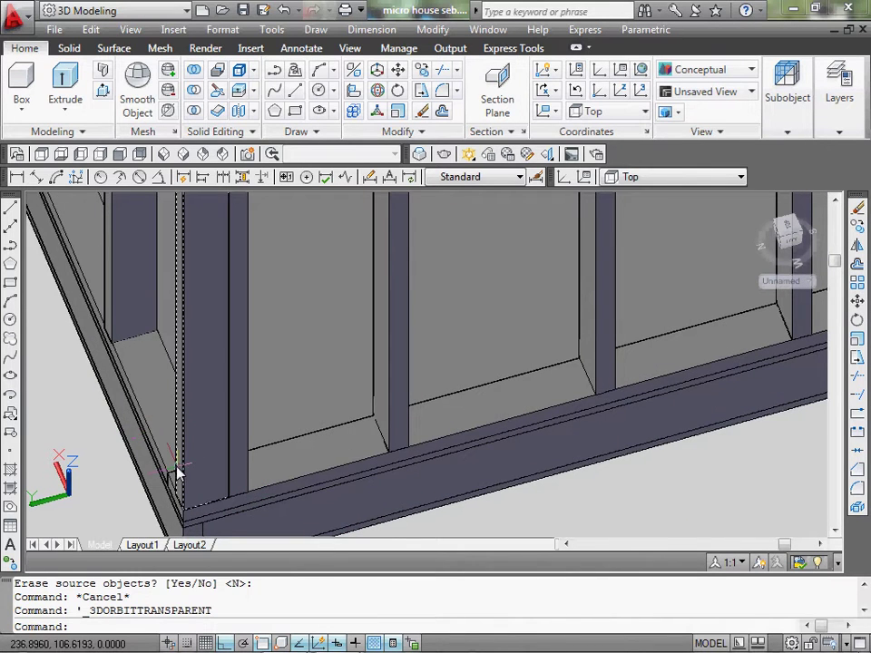
{"action": "scroll", "coordinate": [173, 449], "scroll_direction": "down", "scroll_amount": 2}
{"action": "middle_click_drag", "start_coordinate": [220, 460], "coordinate": [278, 569], "text": "shift"}
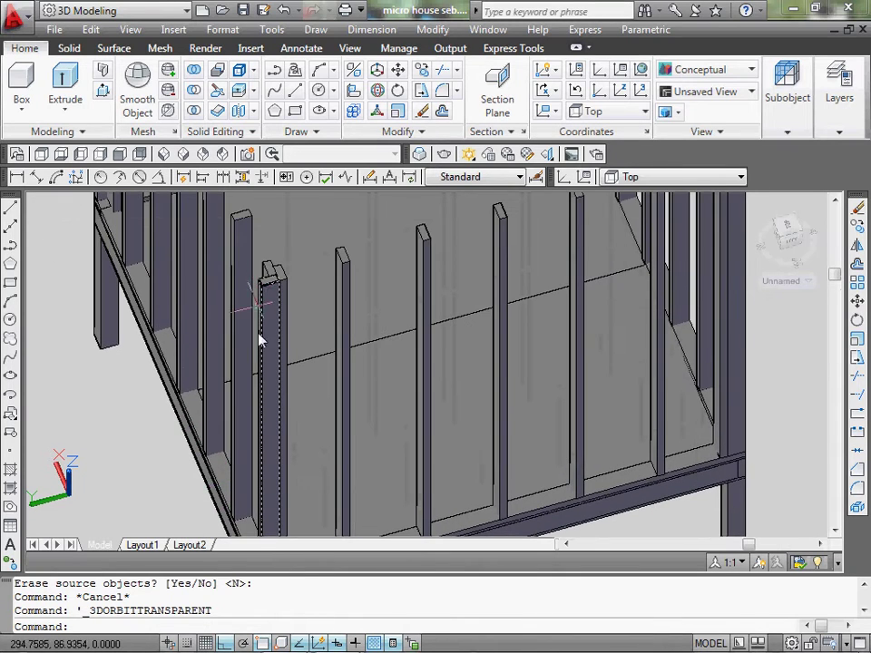
{"action": "middle_click_drag", "start_coordinate": [260, 340], "coordinate": [296, 268], "text": "shift"}
{"action": "scroll", "coordinate": [291, 398], "scroll_direction": "up", "scroll_amount": 2}
{"action": "scroll", "coordinate": [370, 459], "scroll_direction": "up", "scroll_amount": 1}
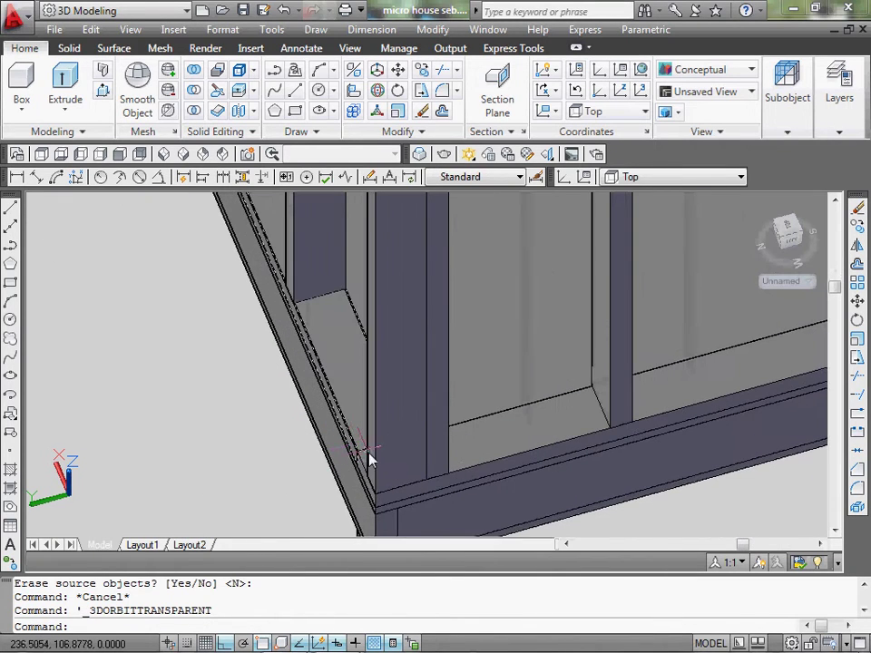
{"action": "mouse_move", "coordinate": [369, 466]}
{"action": "middle_mouse_down", "text": "shift"}
{"action": "mouse_move", "coordinate": [369, 496]}
{"action": "mouse_move", "coordinate": [380, 466]}
{"action": "middle_mouse_up", "text": "shift"}
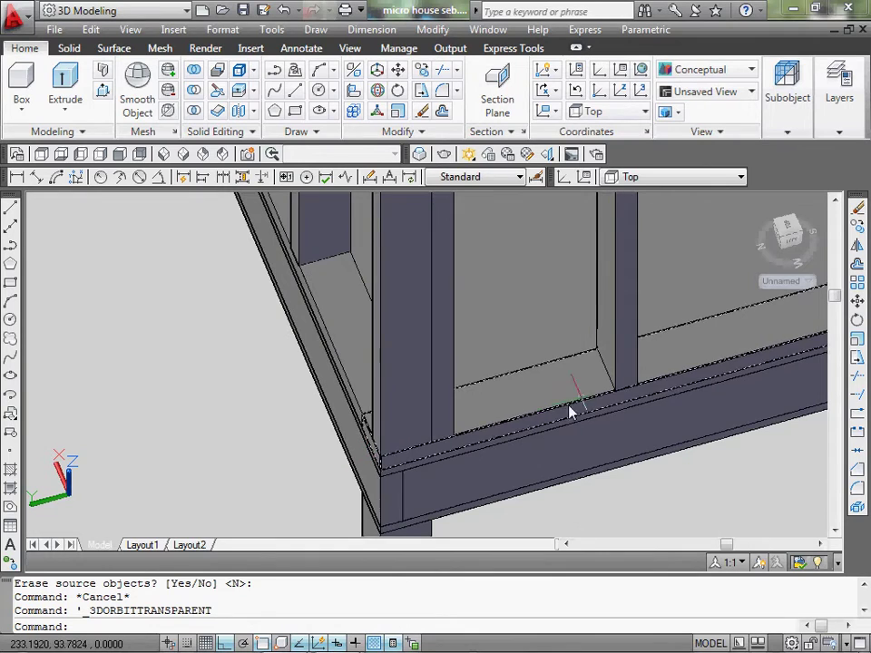
{"action": "scroll", "coordinate": [344, 463], "scroll_direction": "up", "scroll_amount": 2}
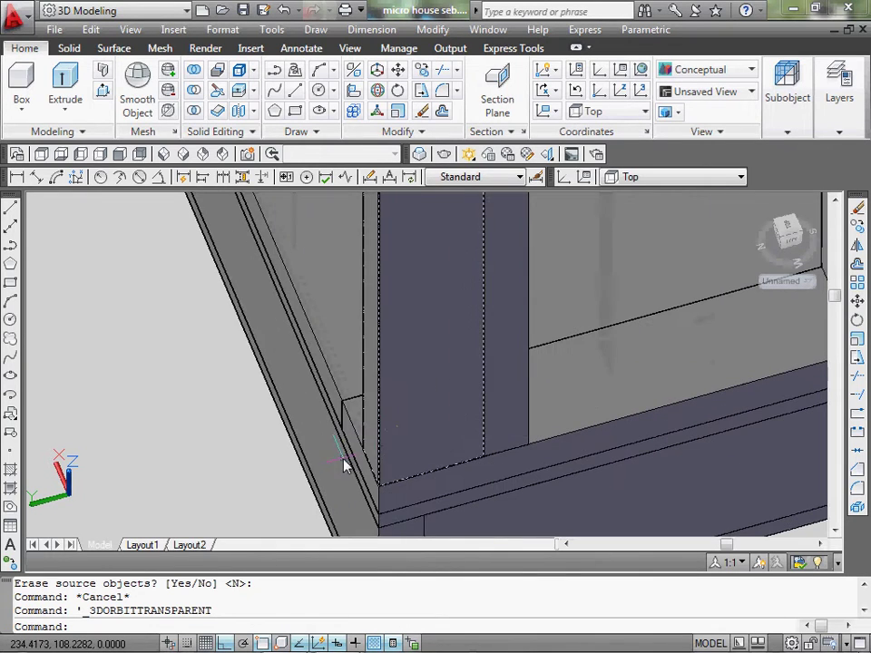
Copy the bottom plate up onto the top of the corner stud.
{"action": "left_click", "coordinate": [330, 364]}
{"action": "left_click", "coordinate": [857, 226]}
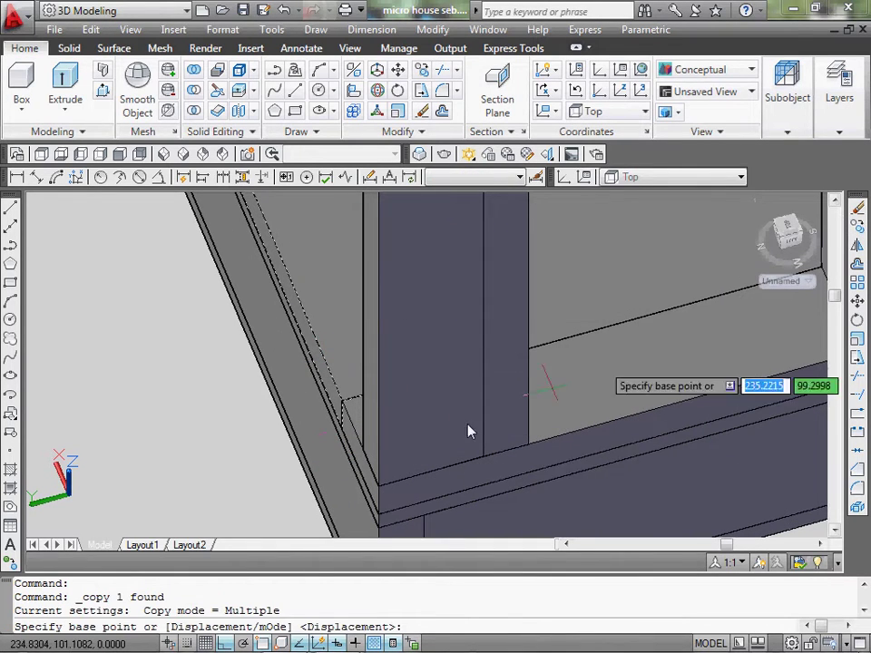
{"action": "left_click", "coordinate": [337, 433]}
{"action": "scroll", "coordinate": [379, 408], "scroll_direction": "down", "scroll_amount": 3}
{"action": "scroll", "coordinate": [406, 330], "scroll_direction": "up", "scroll_amount": 2}
{"action": "scroll", "coordinate": [404, 302], "scroll_direction": "up", "scroll_amount": 2}
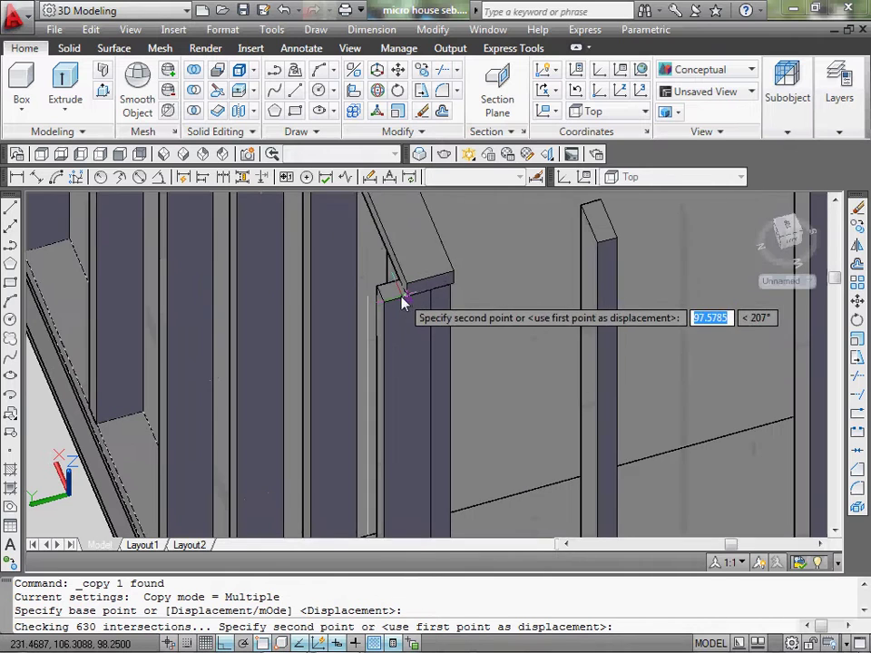
{"action": "left_click", "coordinate": [384, 298]}
{"action": "key", "text": "Return"}
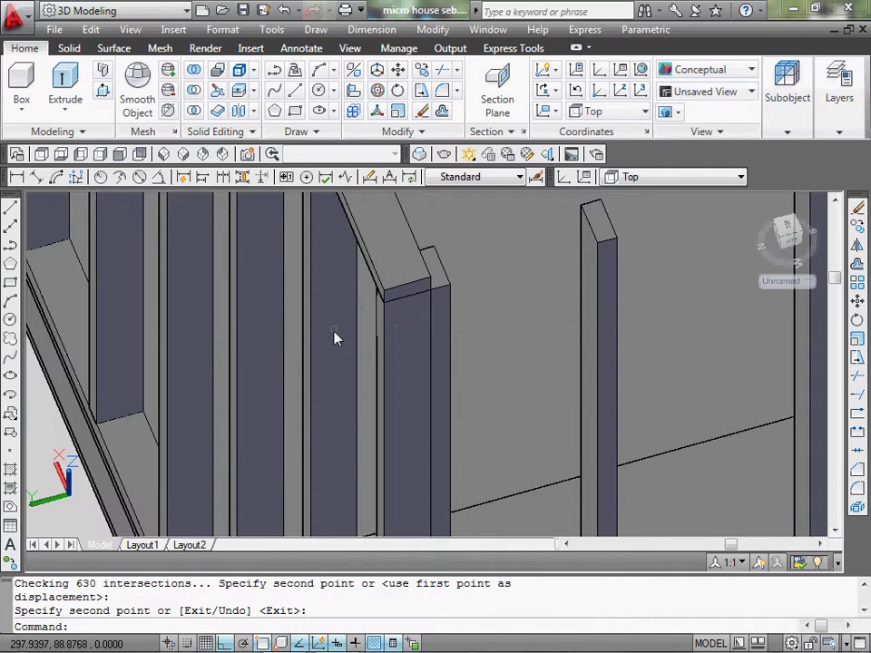
Select another bottom plate and begin copying it, then cancel.
{"action": "scroll", "coordinate": [364, 353], "scroll_direction": "down", "scroll_amount": 3}
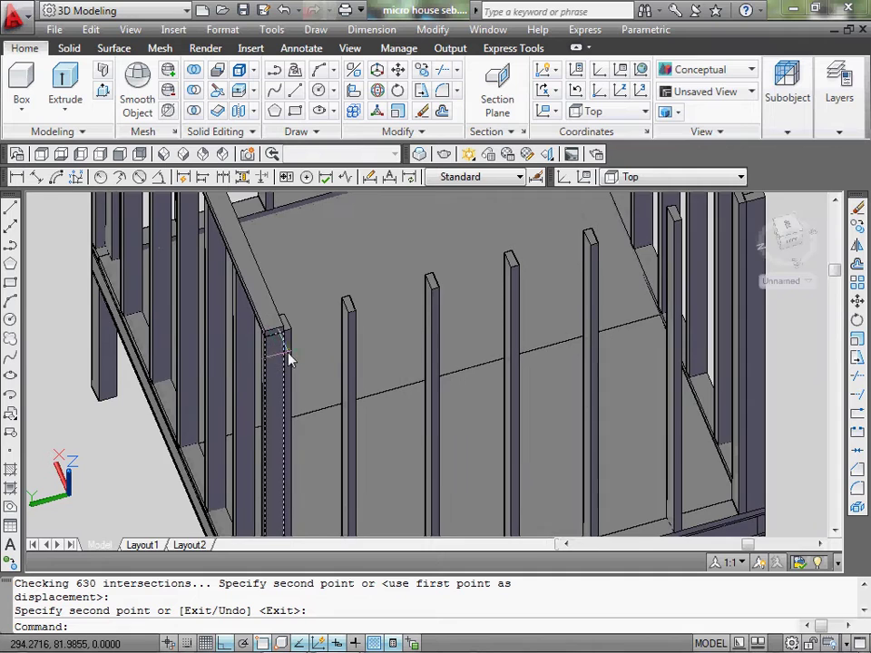
{"action": "scroll", "coordinate": [286, 356], "scroll_direction": "up", "scroll_amount": 2}
{"action": "scroll", "coordinate": [305, 340], "scroll_direction": "up", "scroll_amount": 2}
{"action": "scroll", "coordinate": [317, 493], "scroll_direction": "up", "scroll_amount": 2}
{"action": "left_click", "coordinate": [306, 498]}
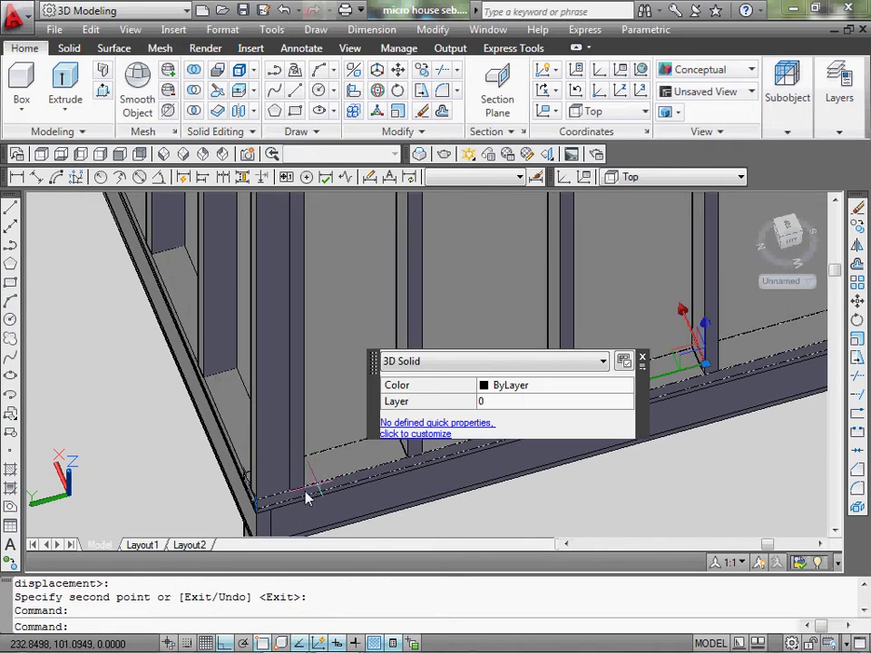
{"action": "scroll", "coordinate": [272, 510], "scroll_direction": "up", "scroll_amount": 2}
{"action": "key", "text": "Return"}
{"action": "left_click", "coordinate": [199, 520]}
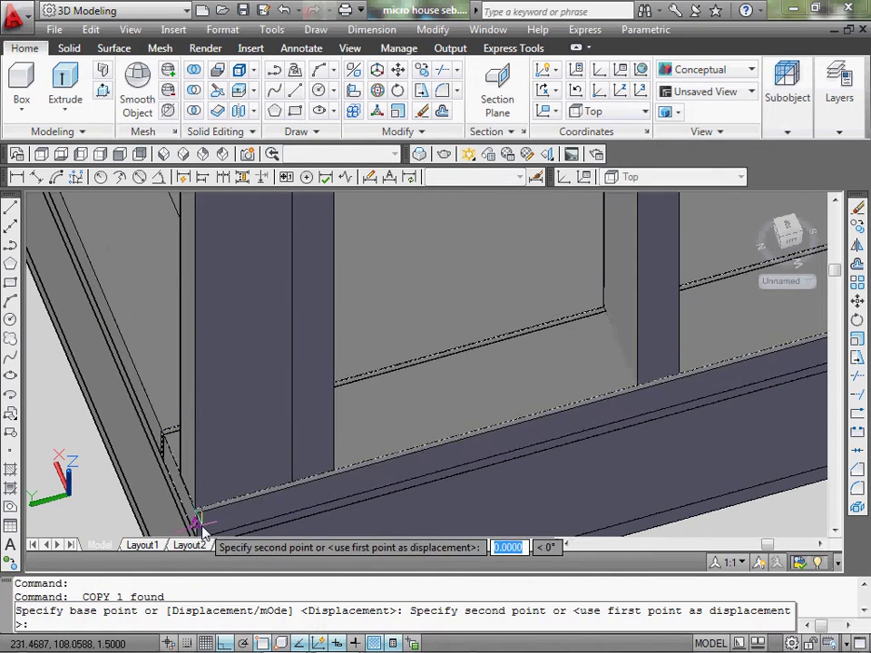
{"action": "key", "text": "Escape"}
{"action": "key", "text": "Escape"}
Copy that bottom plate from its end to a new spot beside the post.
{"action": "left_click", "coordinate": [197, 522]}
{"action": "middle_click_drag", "start_coordinate": [196, 524], "coordinate": [206, 437]}
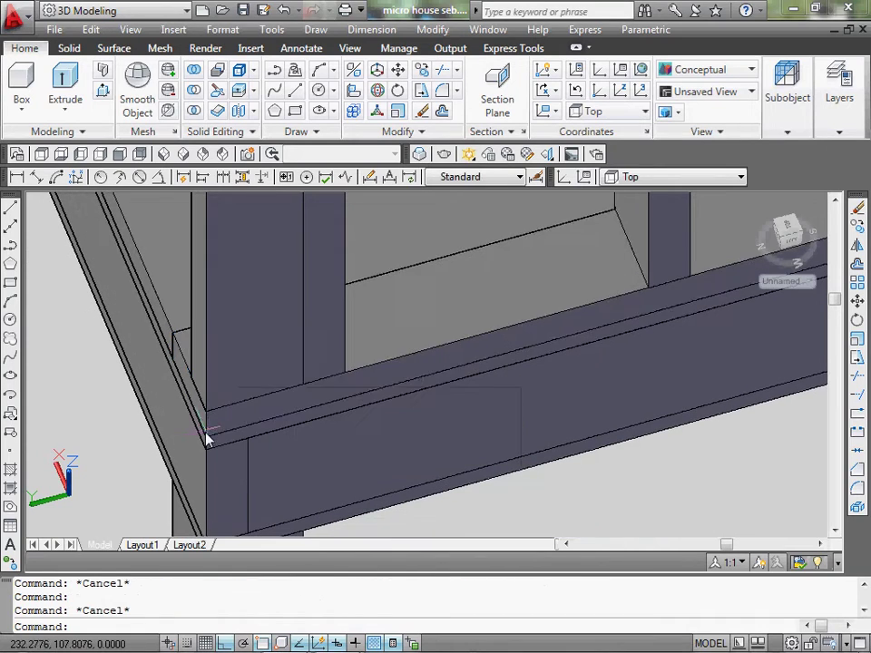
{"action": "key", "text": "Return"}
{"action": "left_click", "coordinate": [206, 439]}
{"action": "scroll", "coordinate": [263, 410], "scroll_direction": "down", "scroll_amount": 3}
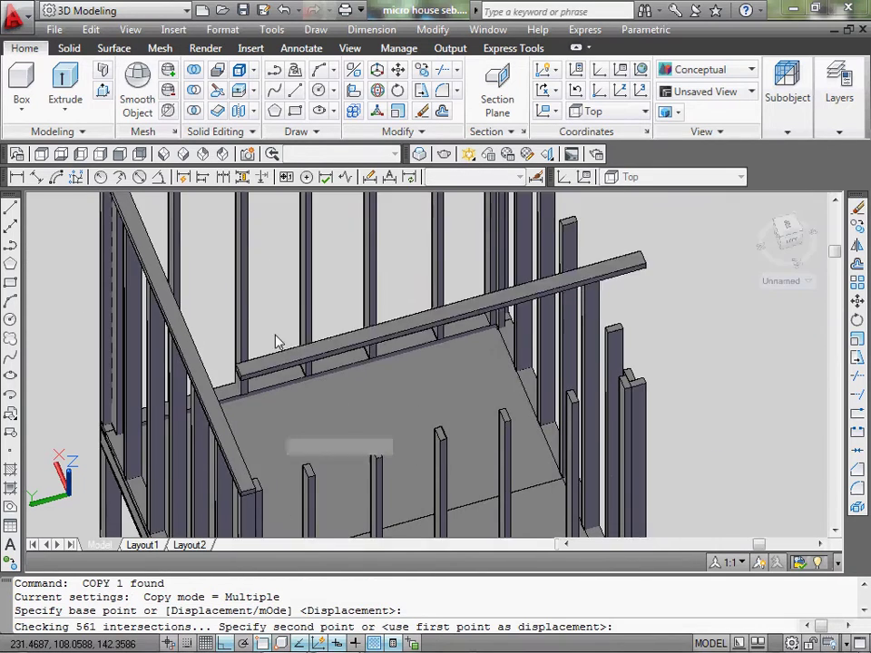
{"action": "scroll", "coordinate": [258, 490], "scroll_direction": "up", "scroll_amount": 2}
{"action": "scroll", "coordinate": [265, 526], "scroll_direction": "up", "scroll_amount": 2}
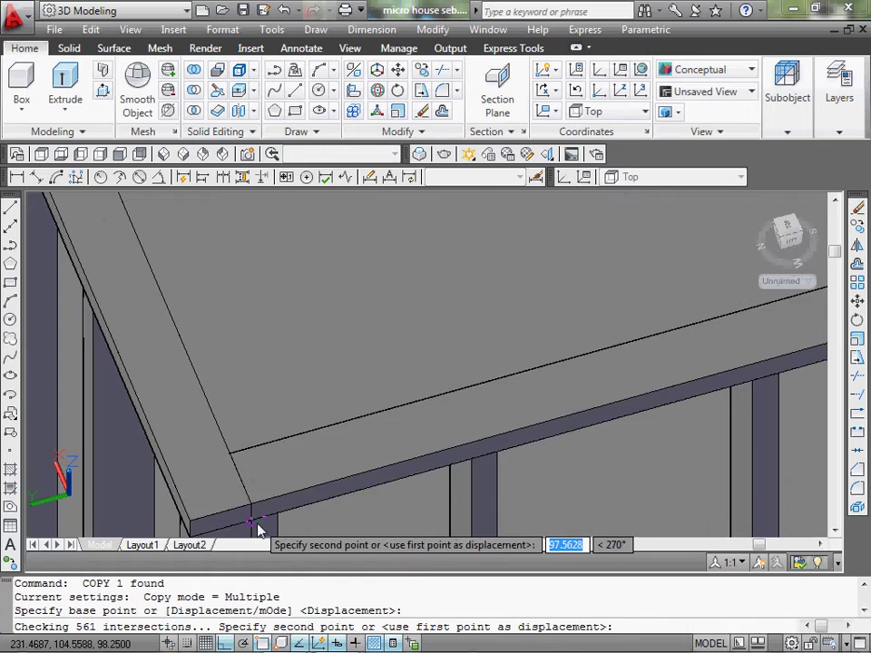
{"action": "left_click", "coordinate": [260, 520]}
{"action": "key", "text": "Escape"}
{"action": "scroll", "coordinate": [263, 490], "scroll_direction": "down", "scroll_amount": 3}
{"action": "mouse_move", "coordinate": [263, 473]}
{"action": "middle_mouse_down"}
{"action": "mouse_move", "coordinate": [497, 420]}
{"action": "mouse_move", "coordinate": [531, 366]}
{"action": "mouse_move", "coordinate": [608, 424]}
{"action": "mouse_move", "coordinate": [627, 395]}
{"action": "mouse_move", "coordinate": [457, 351]}
{"action": "mouse_move", "coordinate": [334, 418]}
{"action": "mouse_move", "coordinate": [390, 443]}
{"action": "mouse_move", "coordinate": [473, 395]}
{"action": "mouse_move", "coordinate": [515, 418]}
{"action": "mouse_move", "coordinate": [534, 397]}
{"action": "middle_mouse_up"}
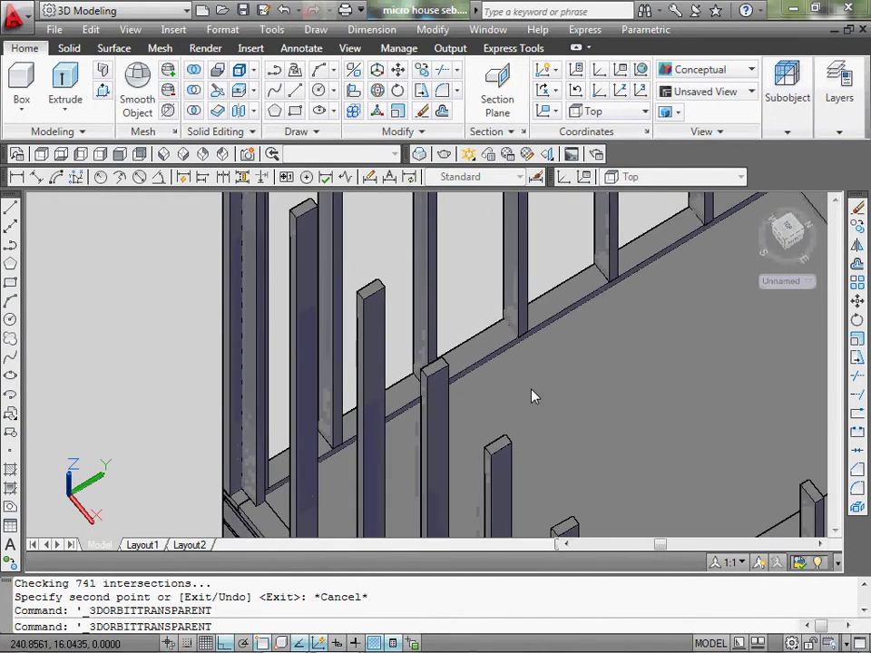
{"action": "scroll", "coordinate": [390, 486], "scroll_direction": "up", "scroll_amount": 3}
{"action": "scroll", "coordinate": [307, 269], "scroll_direction": "up", "scroll_amount": 3}
{"action": "scroll", "coordinate": [308, 272], "scroll_direction": "up", "scroll_amount": 1}
{"action": "scroll", "coordinate": [326, 282], "scroll_direction": "down", "scroll_amount": 2}
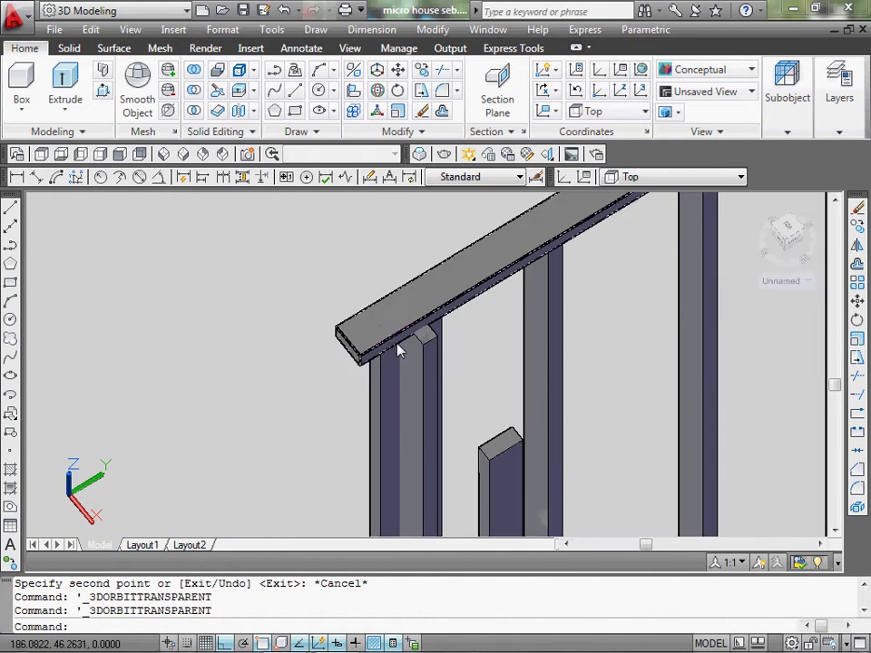
{"action": "scroll", "coordinate": [336, 286], "scroll_direction": "down", "scroll_amount": 2}
{"action": "scroll", "coordinate": [343, 291], "scroll_direction": "down", "scroll_amount": 1}
{"action": "mouse_move", "coordinate": [342, 290]}
{"action": "middle_mouse_down", "text": "shift"}
{"action": "mouse_move", "coordinate": [389, 340]}
{"action": "mouse_move", "coordinate": [375, 408]}
{"action": "mouse_move", "coordinate": [407, 368]}
{"action": "middle_mouse_up", "text": "shift"}
{"action": "scroll", "coordinate": [407, 368], "scroll_direction": "down", "scroll_amount": 2}
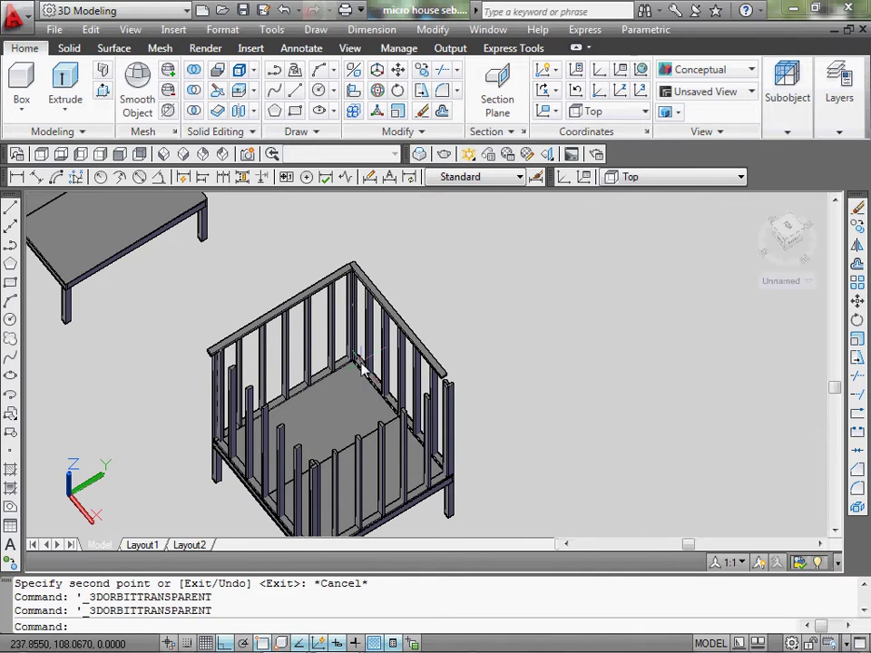
{"action": "middle_click_drag", "start_coordinate": [361, 371], "coordinate": [366, 349], "text": "shift"}
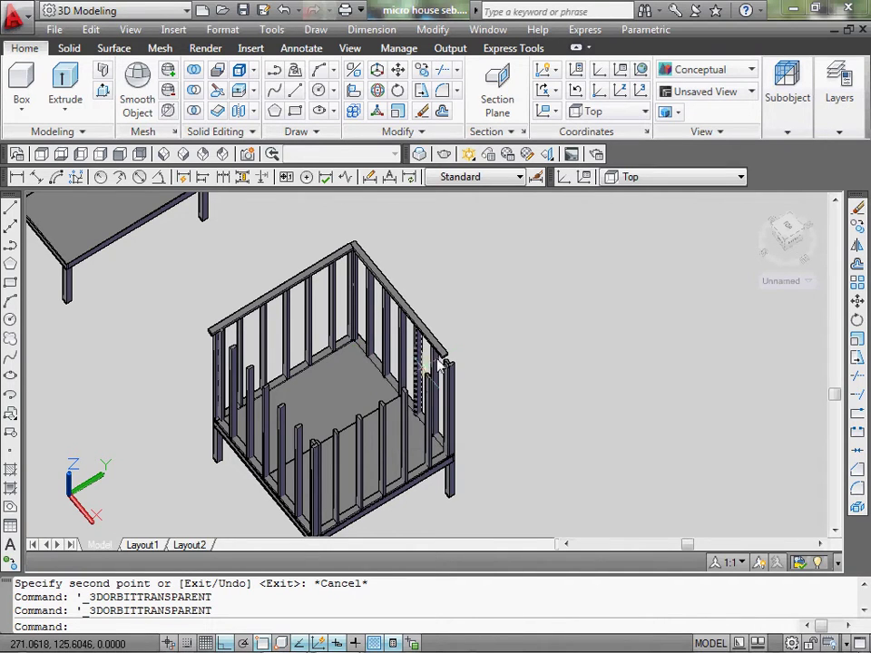
{"action": "scroll", "coordinate": [472, 345], "scroll_direction": "up", "scroll_amount": 3}
Rotate each top plate 90 degrees about its end so it lies across the frame.
{"action": "left_click", "coordinate": [365, 309]}
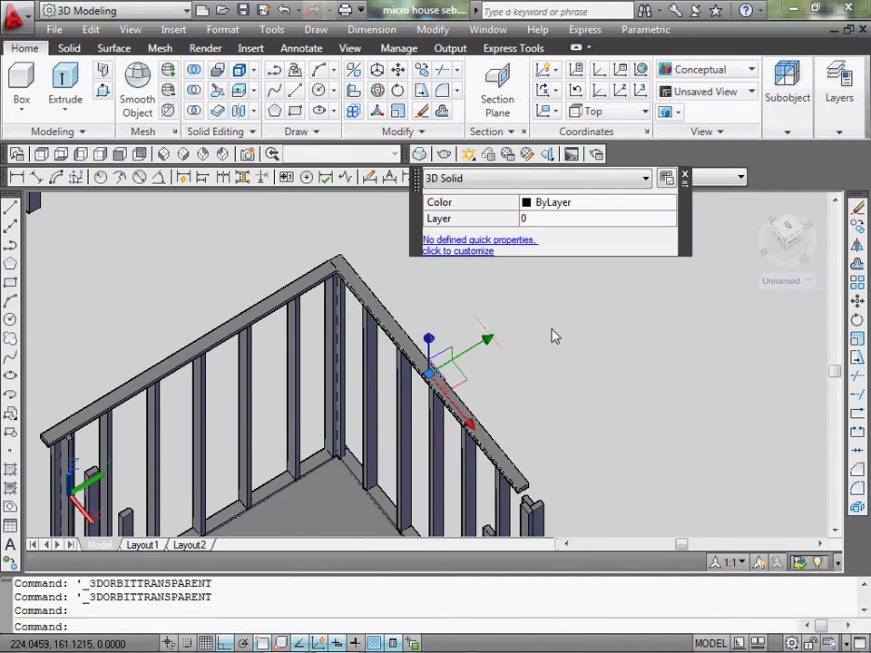
{"action": "left_click", "coordinate": [856, 319]}
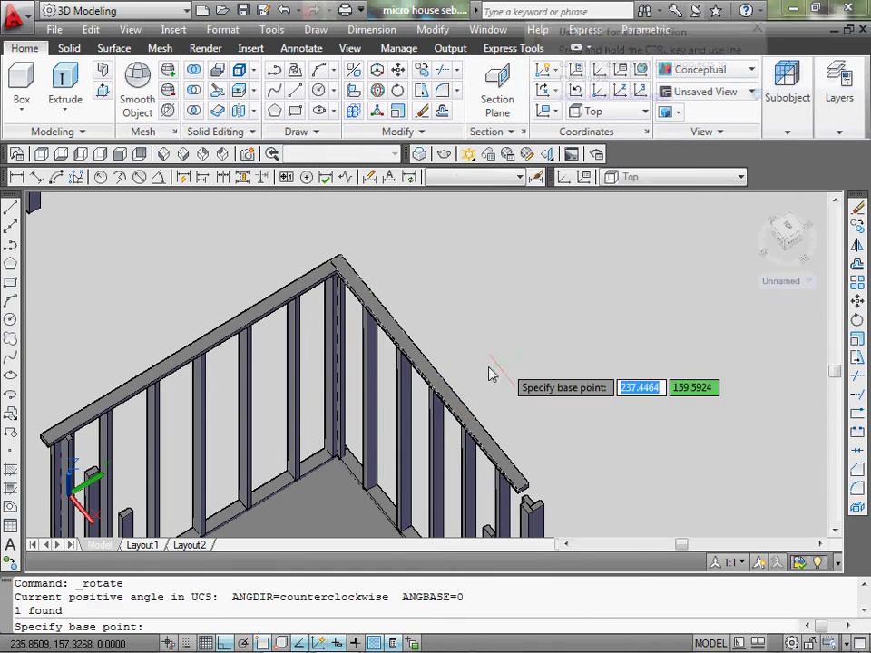
{"action": "left_click", "coordinate": [435, 369]}
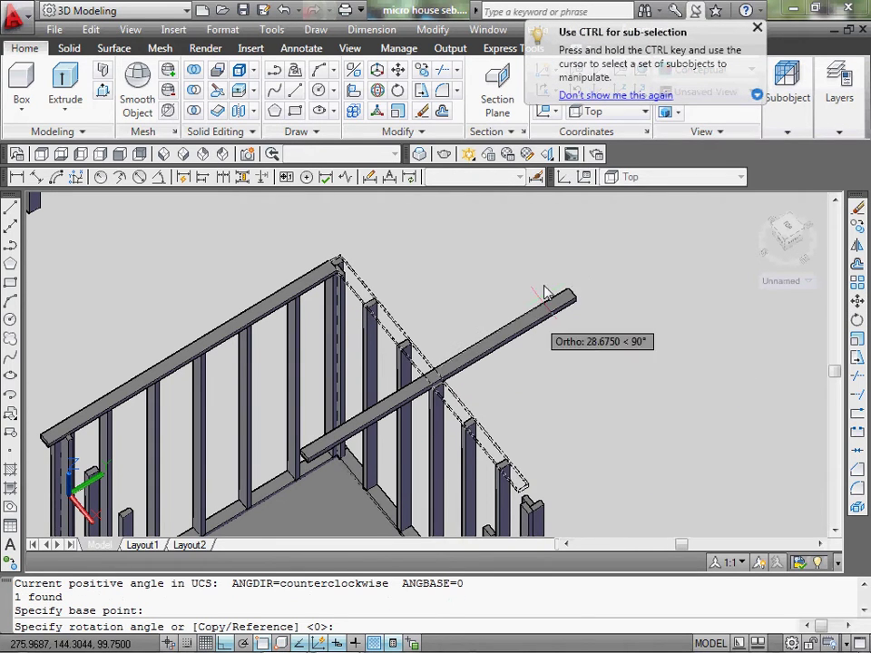
{"action": "key", "text": "Return"}
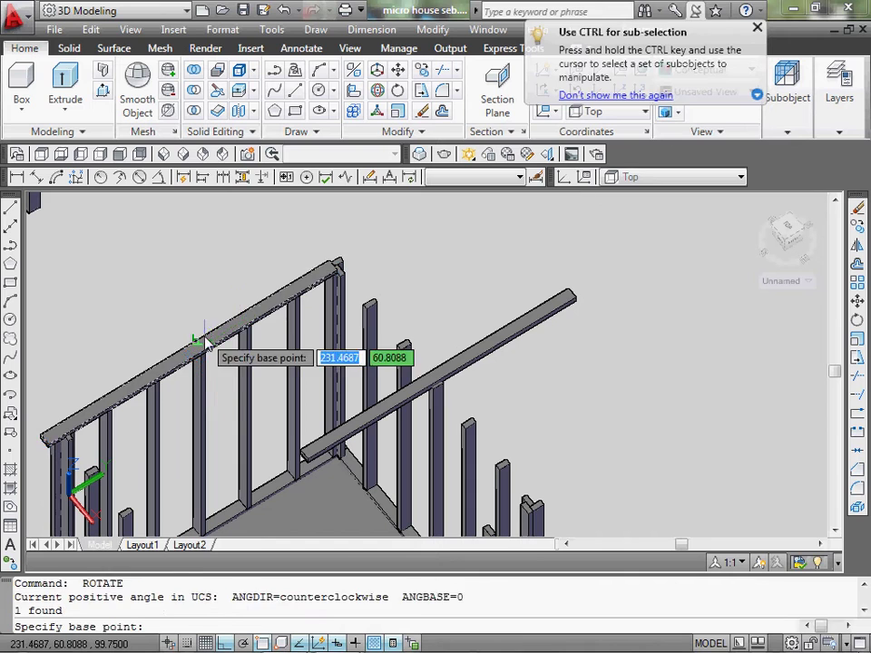
{"action": "left_click", "coordinate": [194, 345]}
{"action": "left_click", "coordinate": [30, 352]}
Pan, zoom and orbit the frame to inspect both turned plates.
{"action": "middle_click_drag", "start_coordinate": [33, 352], "coordinate": [244, 340]}
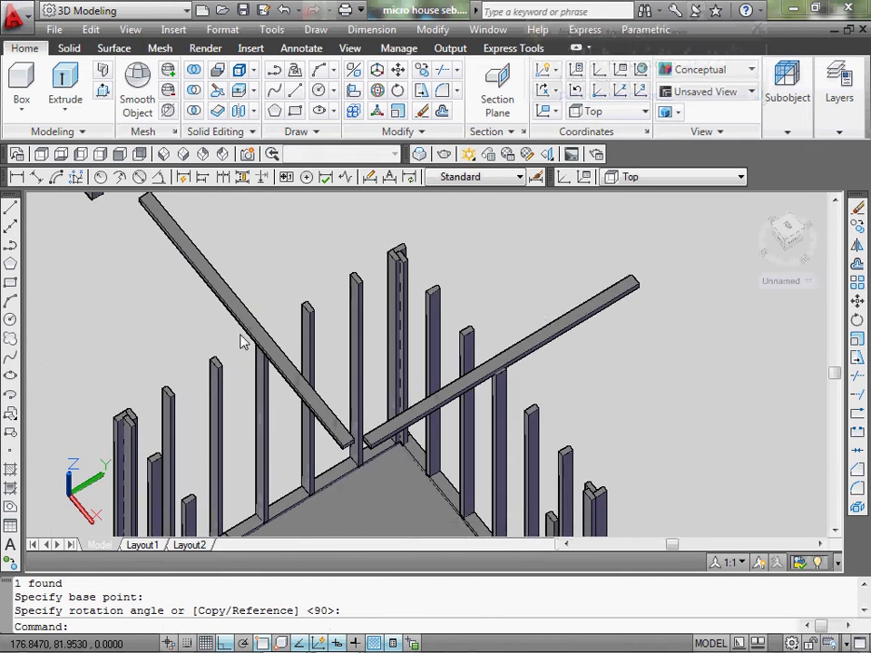
{"action": "scroll", "coordinate": [263, 326], "scroll_direction": "down", "scroll_amount": 1}
{"action": "scroll", "coordinate": [279, 314], "scroll_direction": "down", "scroll_amount": 1}
{"action": "scroll", "coordinate": [276, 318], "scroll_direction": "up", "scroll_amount": 2}
{"action": "scroll", "coordinate": [346, 305], "scroll_direction": "down", "scroll_amount": 1}
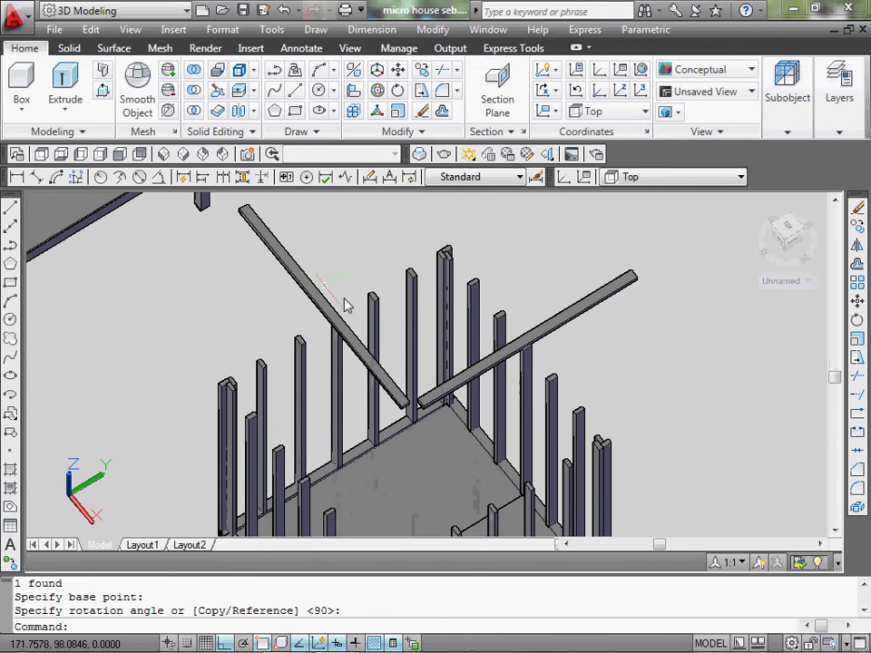
{"action": "scroll", "coordinate": [363, 399], "scroll_direction": "up", "scroll_amount": 1}
{"action": "scroll", "coordinate": [301, 445], "scroll_direction": "up", "scroll_amount": 1}
{"action": "scroll", "coordinate": [281, 404], "scroll_direction": "down", "scroll_amount": 2}
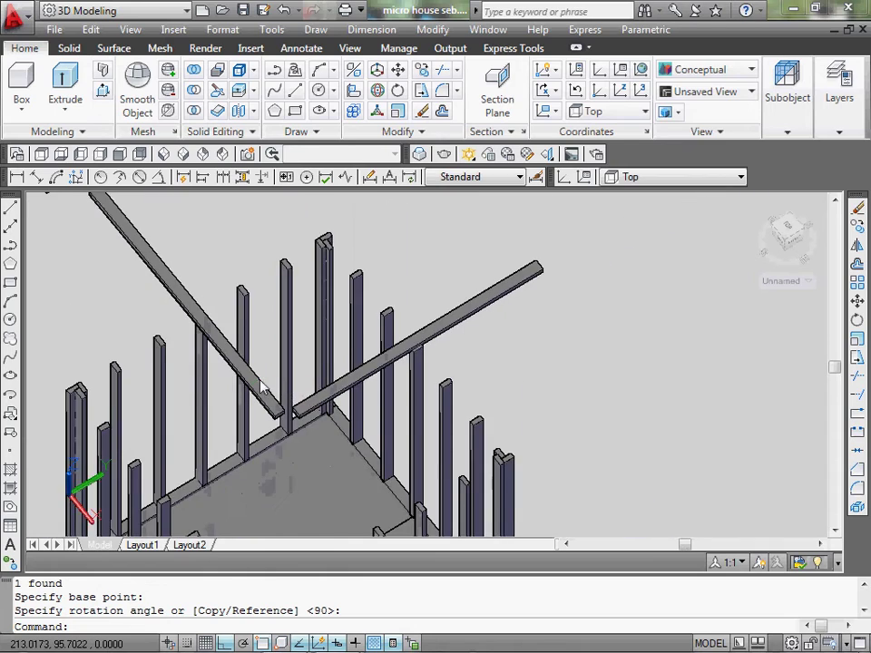
{"action": "scroll", "coordinate": [345, 417], "scroll_direction": "up", "scroll_amount": 1}
{"action": "middle_click_drag", "start_coordinate": [323, 423], "coordinate": [469, 442], "text": "shift"}
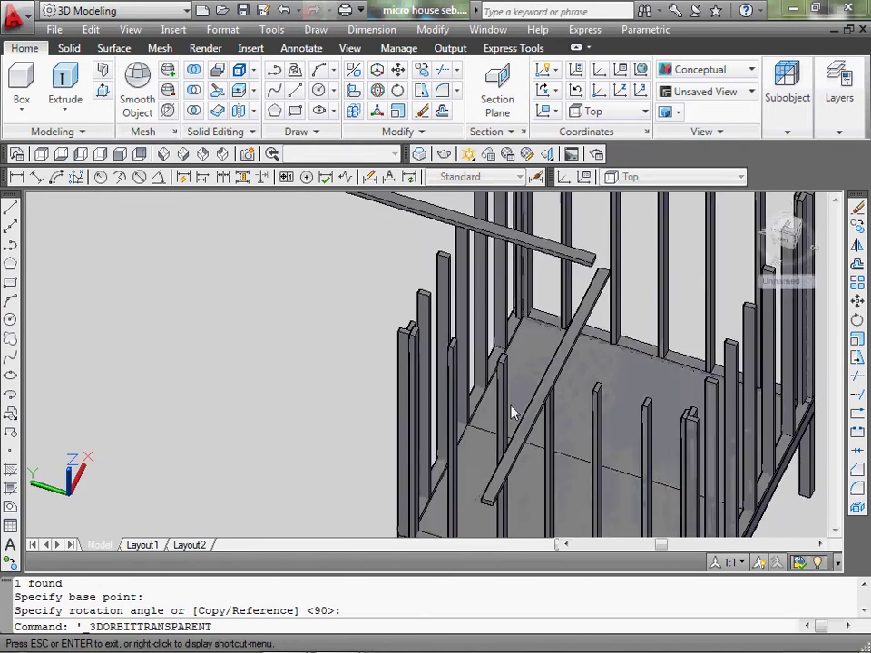
{"action": "scroll", "coordinate": [435, 461], "scroll_direction": "up", "scroll_amount": 1}
{"action": "scroll", "coordinate": [410, 454], "scroll_direction": "up", "scroll_amount": 1}
{"action": "scroll", "coordinate": [398, 452], "scroll_direction": "down", "scroll_amount": 2}
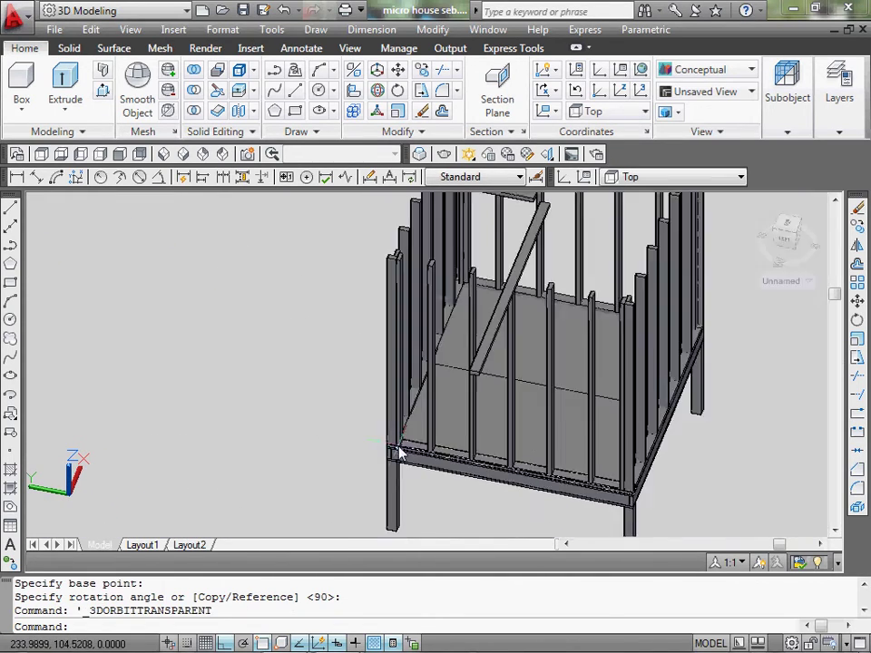
{"action": "scroll", "coordinate": [458, 403], "scroll_direction": "down", "scroll_amount": 1}
Move the diagonal plate from its end down onto the first wall top.
{"action": "left_click", "coordinate": [472, 404]}
{"action": "scroll", "coordinate": [458, 426], "scroll_direction": "up", "scroll_amount": 3}
{"action": "type", "text": "M"}
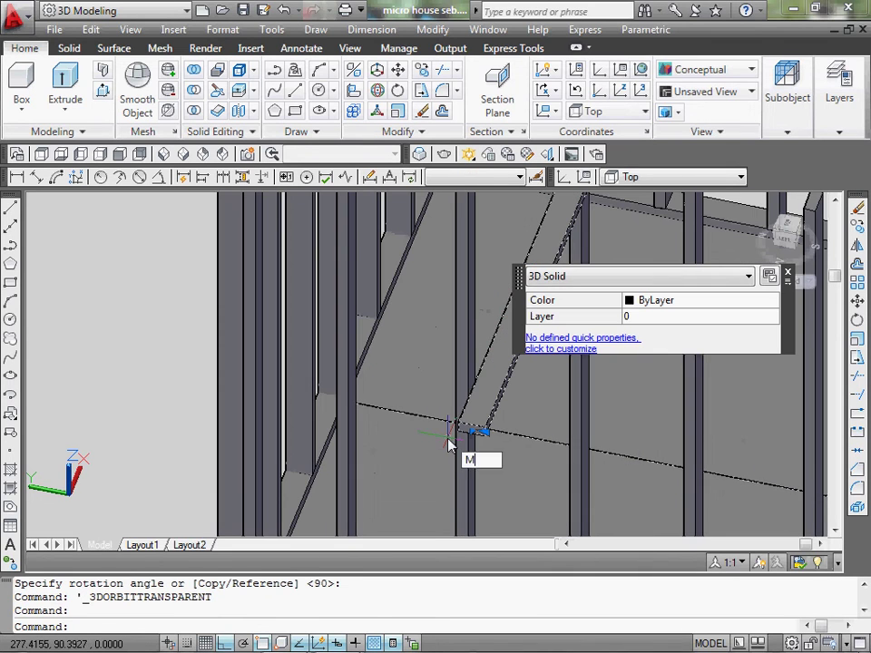
{"action": "scroll", "coordinate": [450, 440], "scroll_direction": "up", "scroll_amount": 1}
{"action": "key", "text": "Return"}
{"action": "scroll", "coordinate": [469, 435], "scroll_direction": "up", "scroll_amount": 1}
{"action": "left_click", "coordinate": [470, 433]}
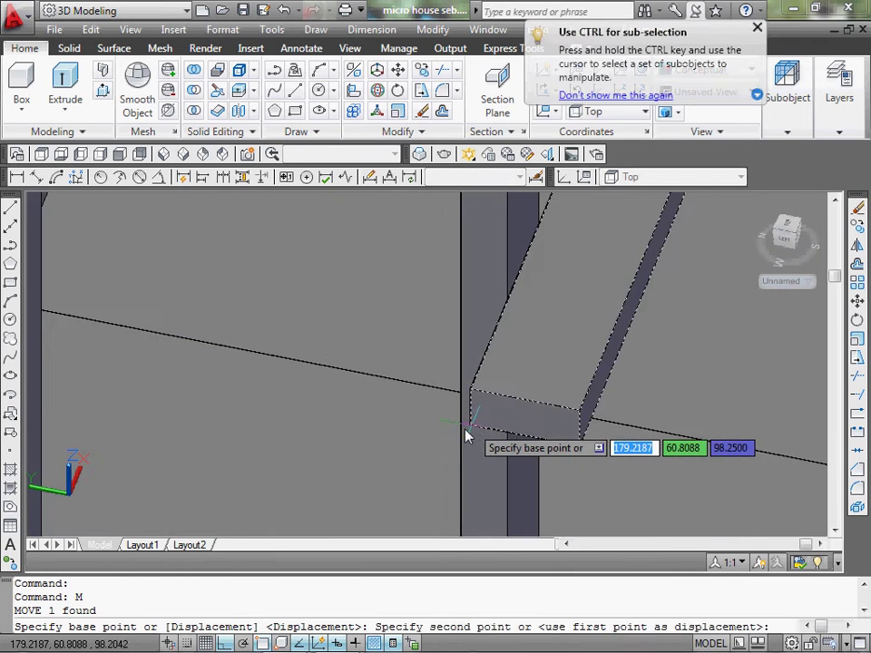
{"action": "scroll", "coordinate": [466, 441], "scroll_direction": "down", "scroll_amount": 3}
{"action": "scroll", "coordinate": [329, 314], "scroll_direction": "up", "scroll_amount": 1}
{"action": "scroll", "coordinate": [272, 226], "scroll_direction": "up", "scroll_amount": 1}
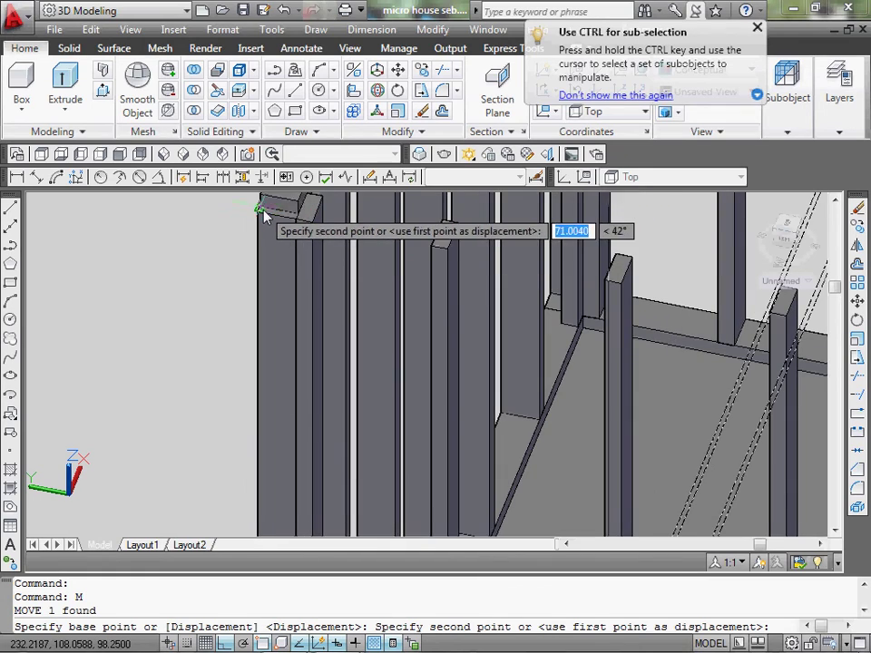
{"action": "left_click", "coordinate": [257, 221]}
{"action": "scroll", "coordinate": [255, 249], "scroll_direction": "down", "scroll_amount": 1}
{"action": "scroll", "coordinate": [289, 397], "scroll_direction": "down", "scroll_amount": 2}
Move the other plate onto the adjacent wall top, meeting at the front corner.
{"action": "left_click", "coordinate": [367, 337]}
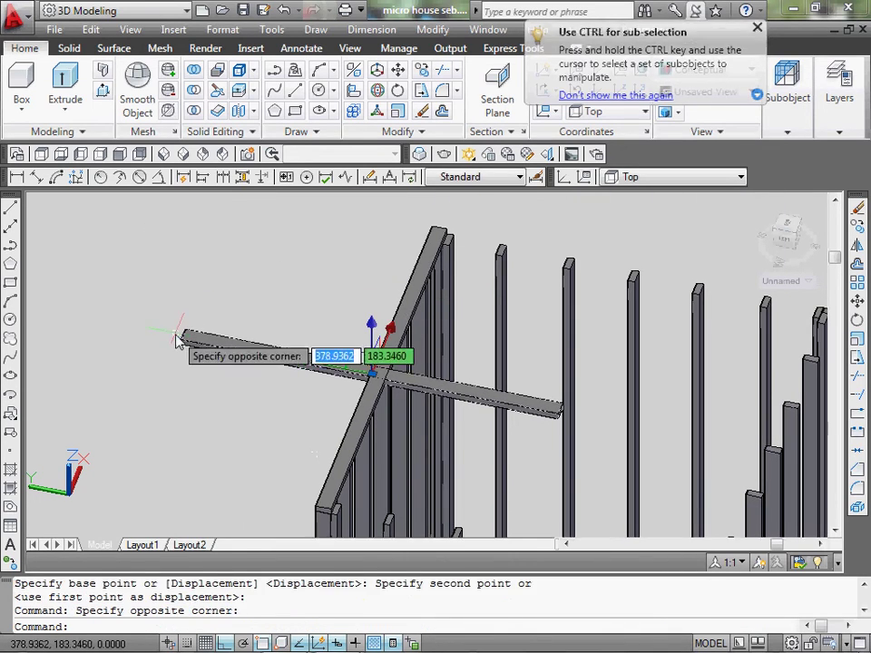
{"action": "left_click", "coordinate": [172, 350]}
{"action": "key", "text": "Return"}
{"action": "scroll", "coordinate": [262, 361], "scroll_direction": "up", "scroll_amount": 1}
{"action": "scroll", "coordinate": [326, 427], "scroll_direction": "up", "scroll_amount": 2}
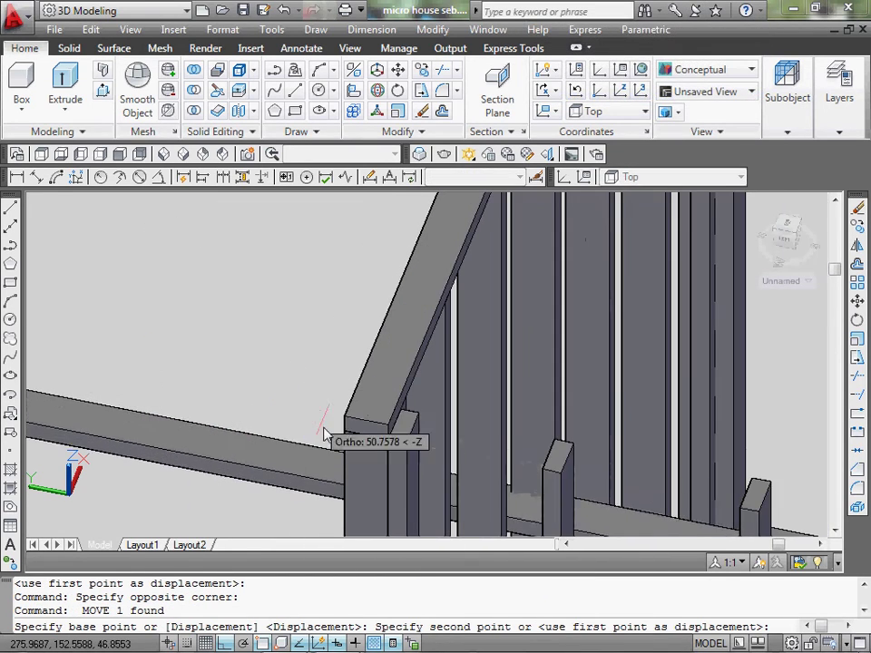
{"action": "left_click", "coordinate": [388, 444]}
{"action": "scroll", "coordinate": [372, 431], "scroll_direction": "down", "scroll_amount": 1}
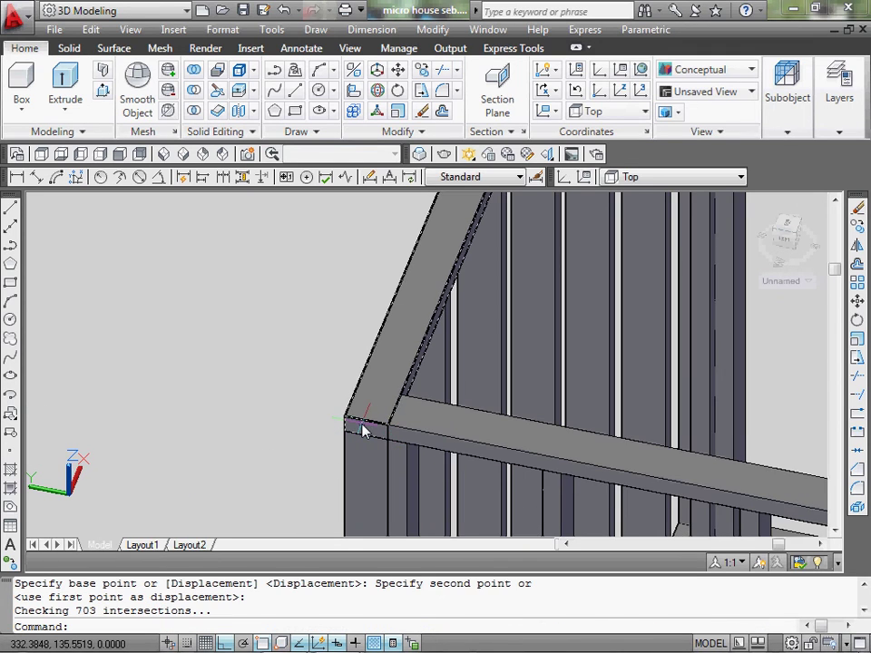
{"action": "scroll", "coordinate": [353, 417], "scroll_direction": "down", "scroll_amount": 2}
{"action": "left_click", "coordinate": [335, 403]}
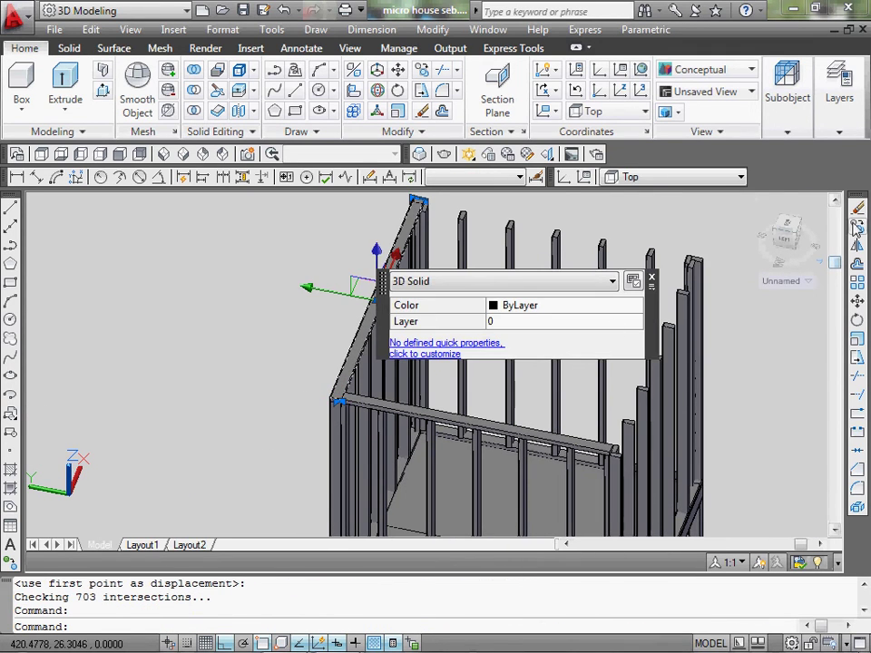
Copy a placed top plate from its end to the next wall joint.
{"action": "left_click", "coordinate": [857, 228]}
{"action": "scroll", "coordinate": [355, 432], "scroll_direction": "up", "scroll_amount": 2}
{"action": "scroll", "coordinate": [299, 368], "scroll_direction": "up", "scroll_amount": 1}
{"action": "left_click", "coordinate": [302, 377]}
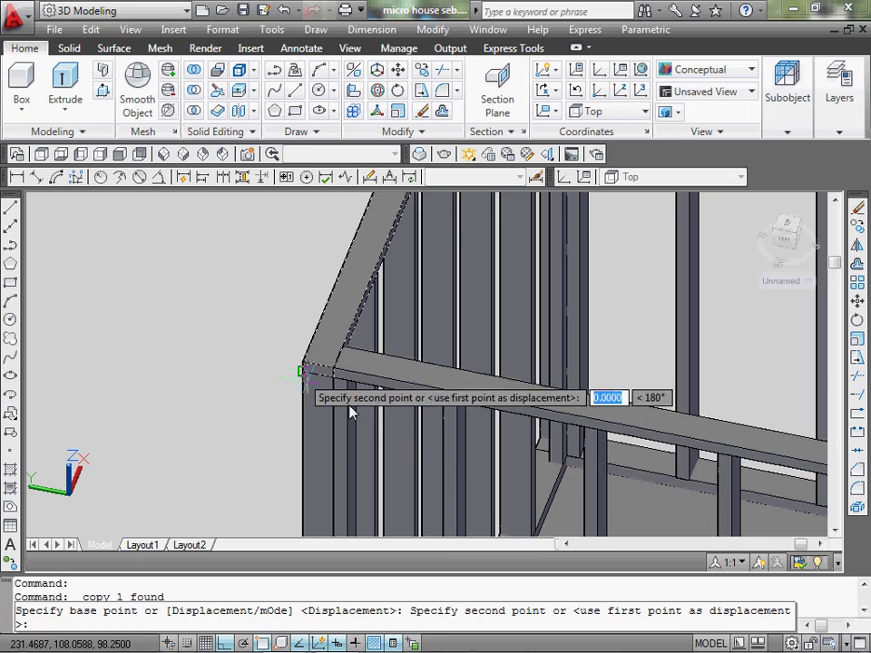
{"action": "scroll", "coordinate": [137, 368], "scroll_direction": "down", "scroll_amount": 2}
{"action": "scroll", "coordinate": [405, 388], "scroll_direction": "up", "scroll_amount": 2}
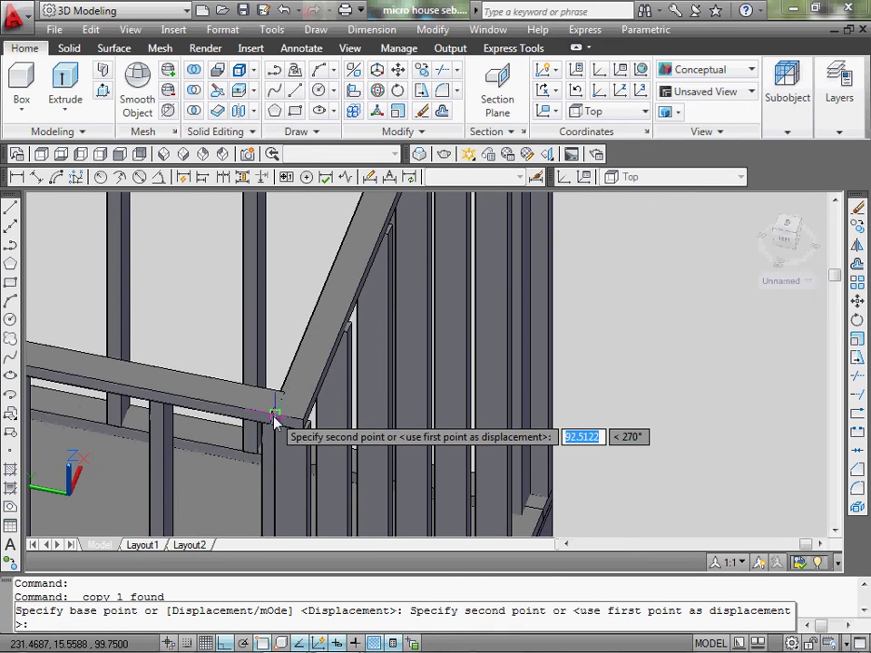
{"action": "scroll", "coordinate": [277, 420], "scroll_direction": "up", "scroll_amount": 2}
{"action": "left_click", "coordinate": [280, 435]}
{"action": "key", "text": "Return"}
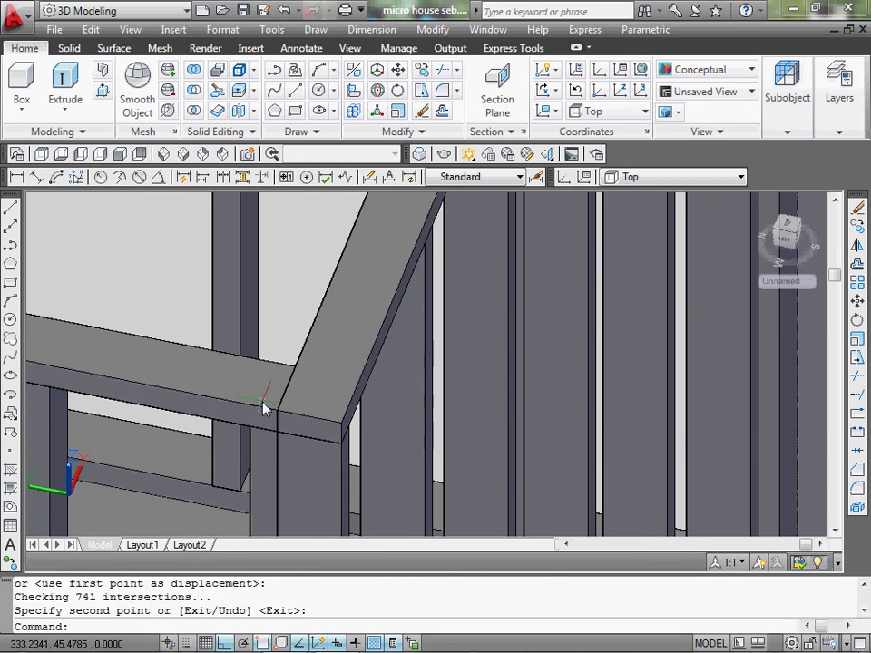
Copy the new plate onto the last uncapped wall to close the top frame.
{"action": "left_click", "coordinate": [264, 408]}
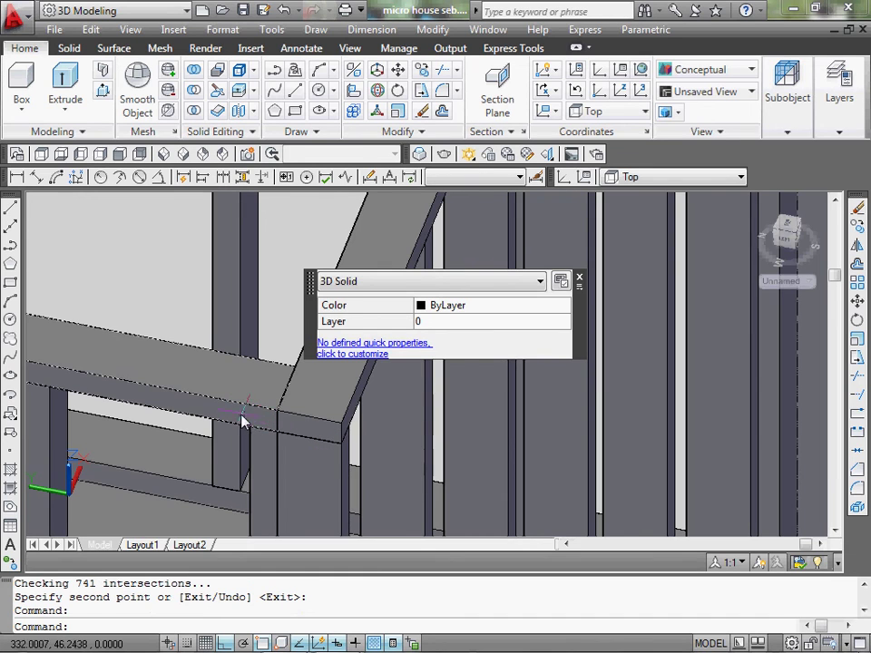
{"action": "scroll", "coordinate": [245, 421], "scroll_direction": "down", "scroll_amount": 1}
{"action": "scroll", "coordinate": [272, 422], "scroll_direction": "down", "scroll_amount": 1}
{"action": "scroll", "coordinate": [272, 420], "scroll_direction": "up", "scroll_amount": 2}
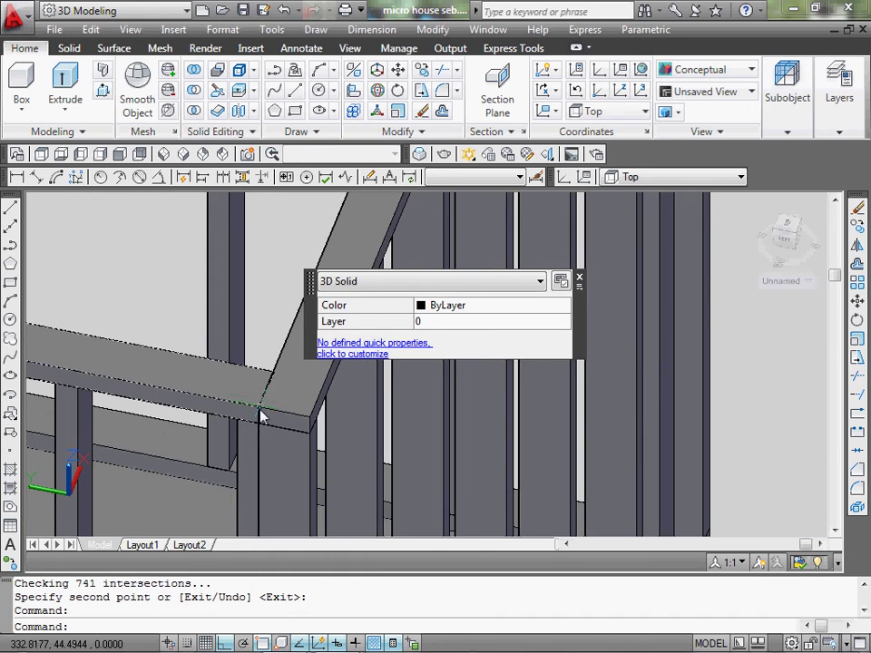
{"action": "mouse_move", "coordinate": [261, 415]}
{"action": "middle_mouse_down"}
{"action": "mouse_move", "coordinate": [276, 548]}
{"action": "mouse_move", "coordinate": [286, 482]}
{"action": "middle_mouse_up"}
{"action": "key", "text": "Return"}
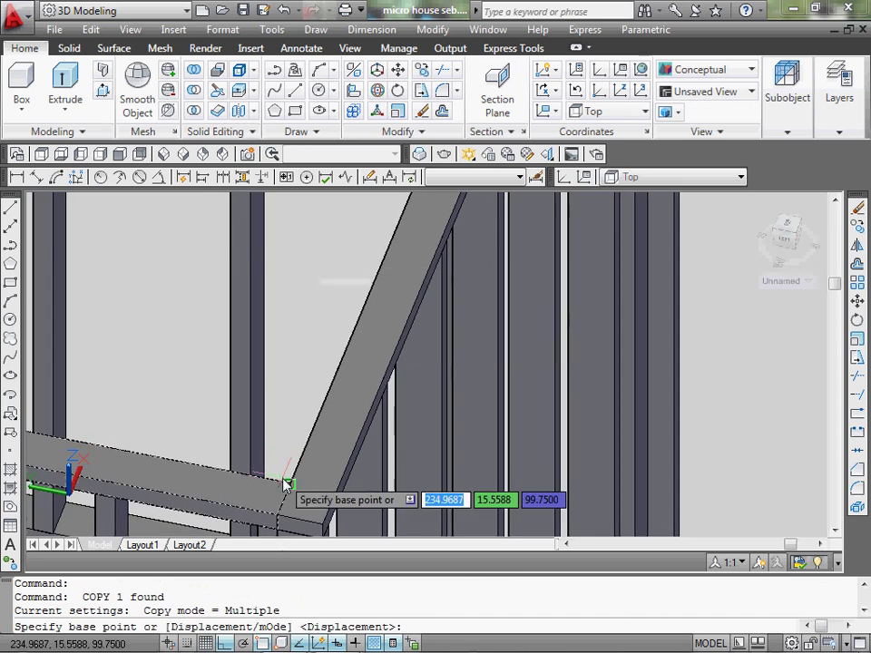
{"action": "left_click", "coordinate": [286, 481]}
{"action": "scroll", "coordinate": [313, 462], "scroll_direction": "down", "scroll_amount": 3}
{"action": "scroll", "coordinate": [346, 285], "scroll_direction": "up", "scroll_amount": 2}
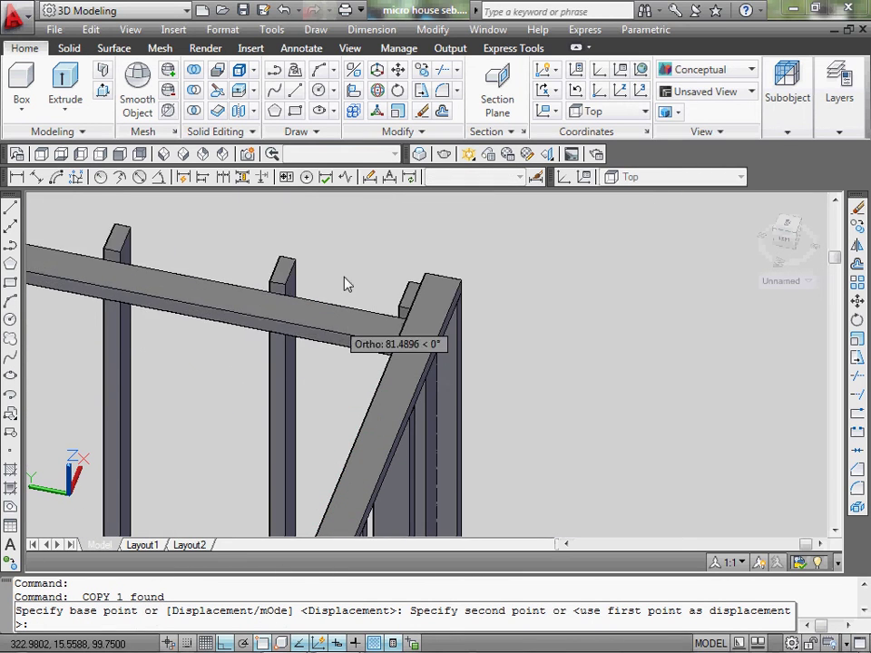
{"action": "left_click", "coordinate": [424, 275]}
{"action": "scroll", "coordinate": [431, 328], "scroll_direction": "down", "scroll_amount": 2}
{"action": "scroll", "coordinate": [384, 370], "scroll_direction": "down", "scroll_amount": 4}
{"action": "key", "text": "Escape"}
{"action": "scroll", "coordinate": [384, 370], "scroll_direction": "up", "scroll_amount": 1}
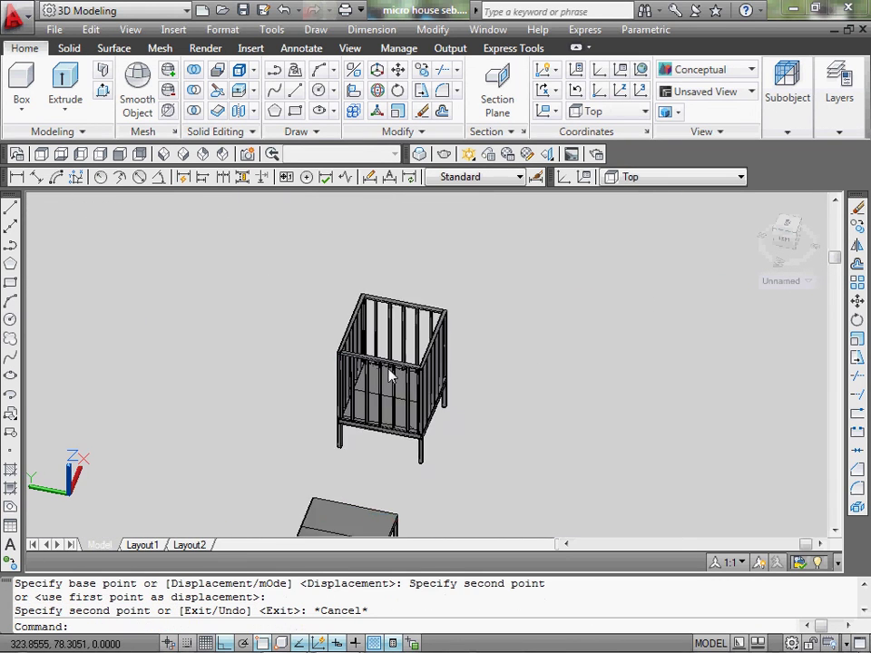
{"action": "scroll", "coordinate": [385, 365], "scroll_direction": "up", "scroll_amount": 3}
{"action": "middle_click_drag", "start_coordinate": [466, 506], "coordinate": [460, 497]}
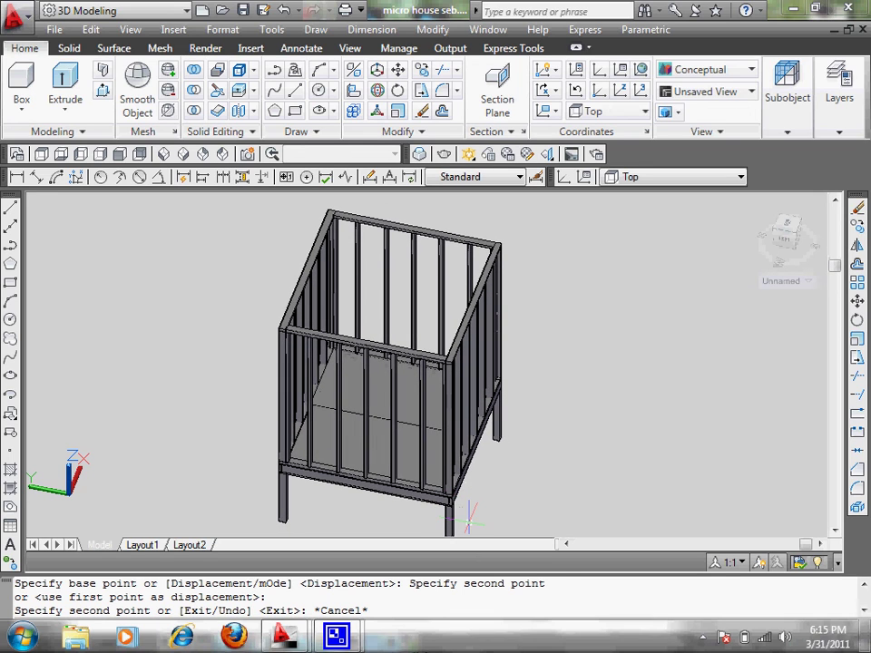